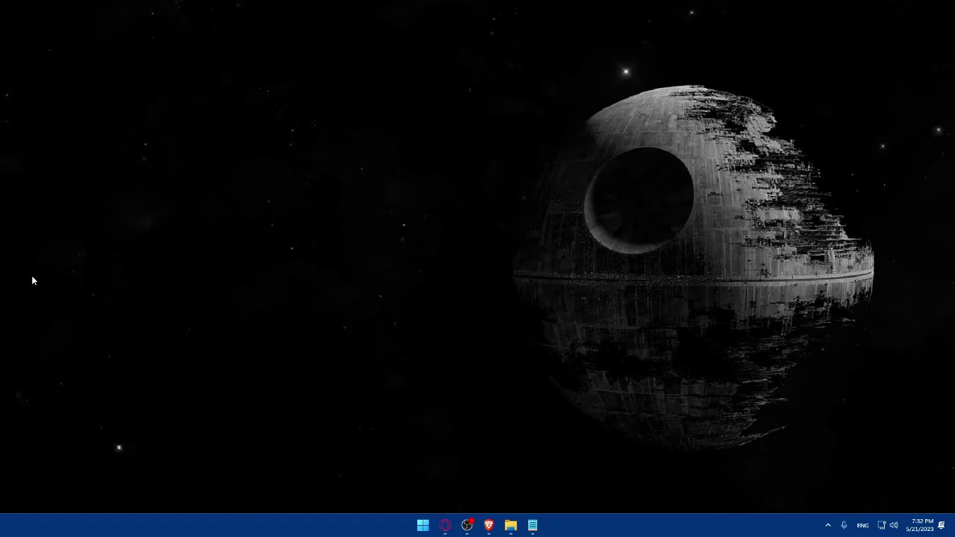
Step: Launch Brave from the taskbar to a blank New Tab page
left_click(489, 525)
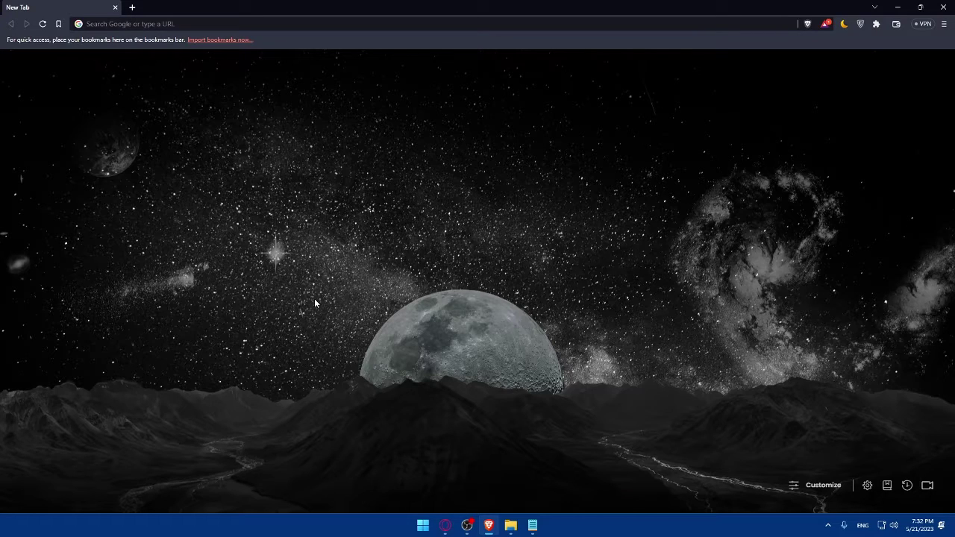
Step: Go to stripe.com and look over the Stripe homepage
left_click(185, 23)
type("s")
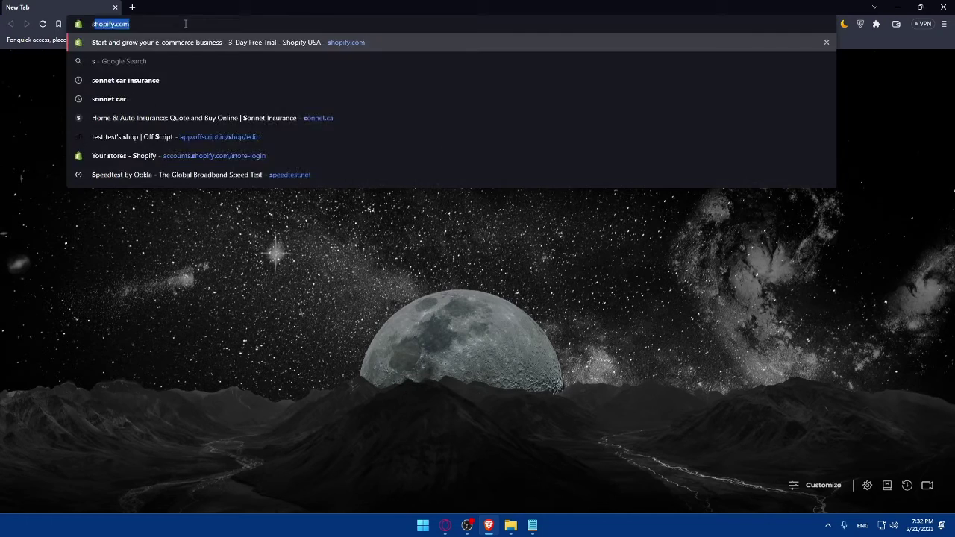
type("tripe.com")
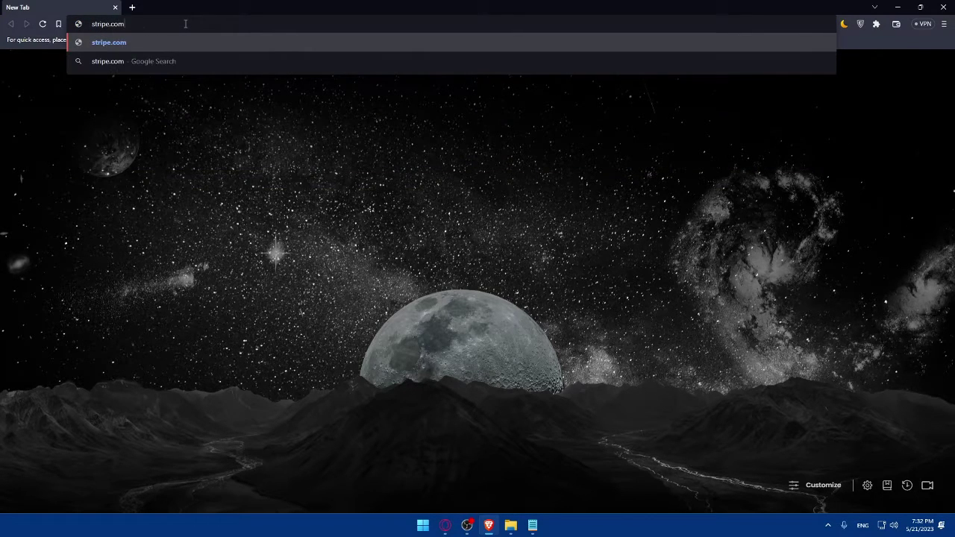
key("Return")
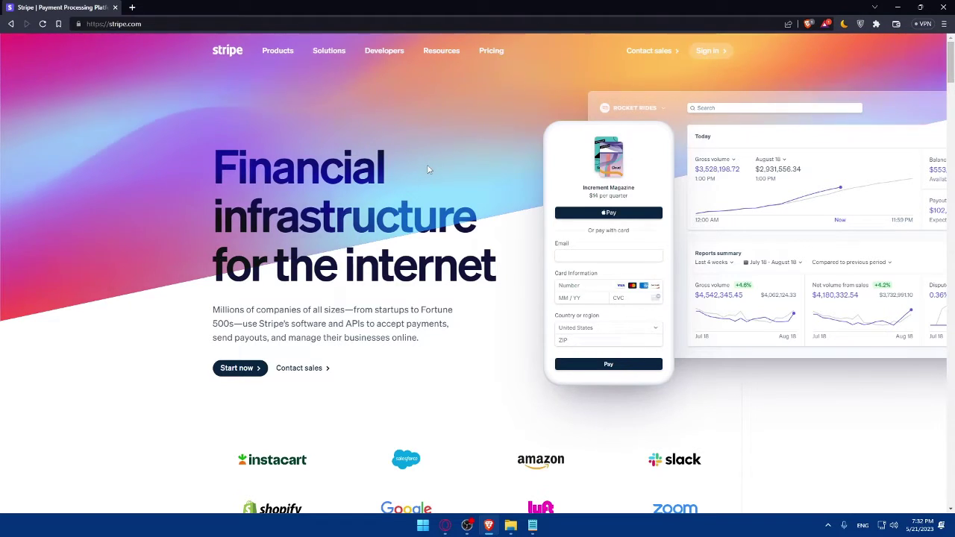
scroll(428, 169, "down", 5)
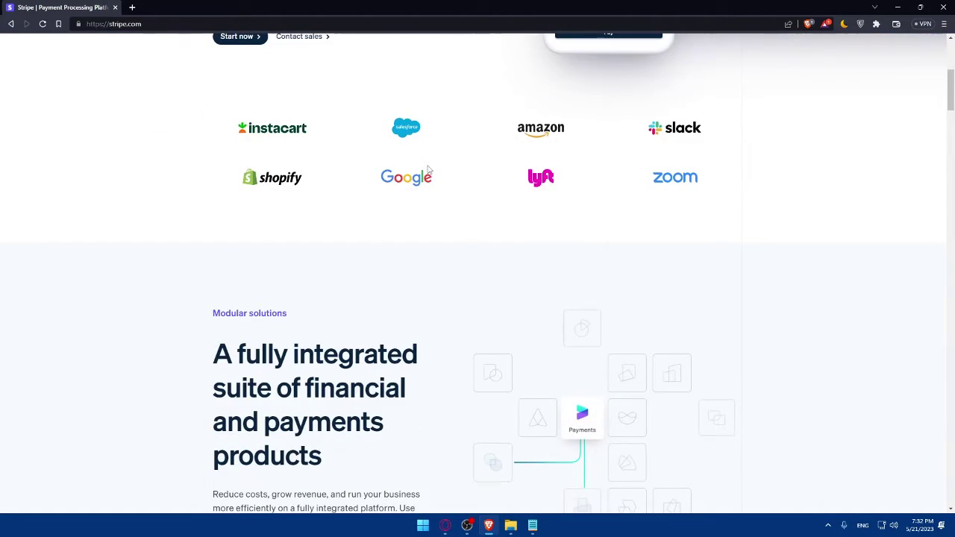
scroll(427, 169, "up", 5)
Step: Open Stripe's sign-in page and follow its link to create a Stripe account
left_click(703, 55)
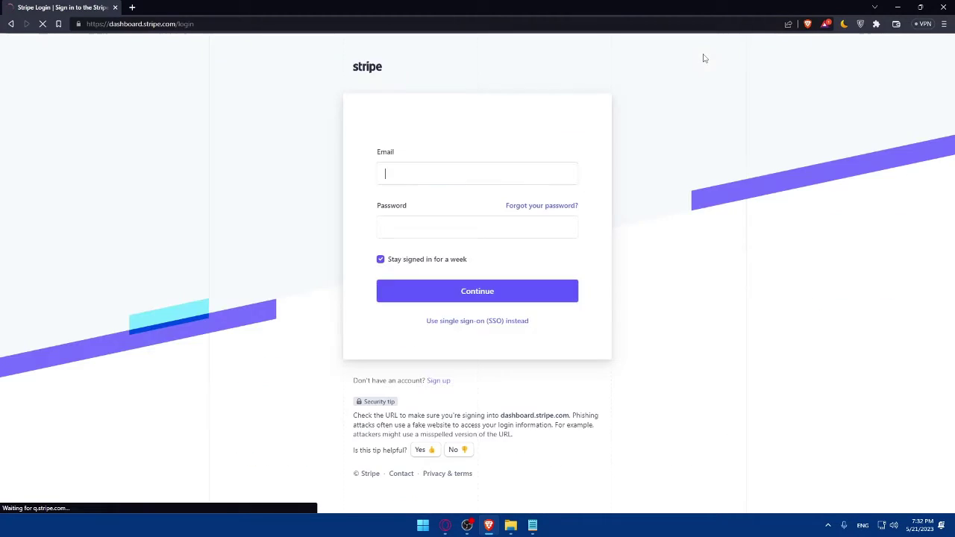
left_click(666, 138)
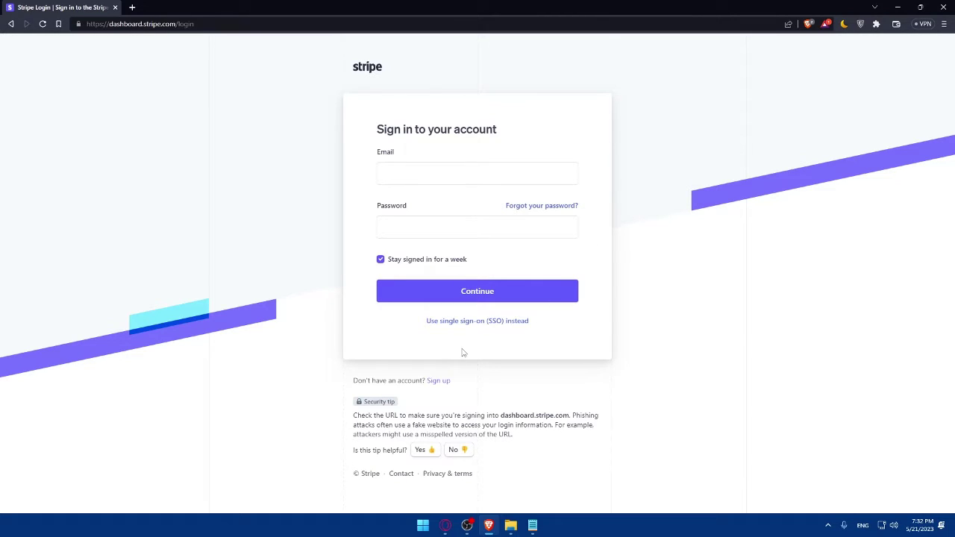
left_click(434, 383)
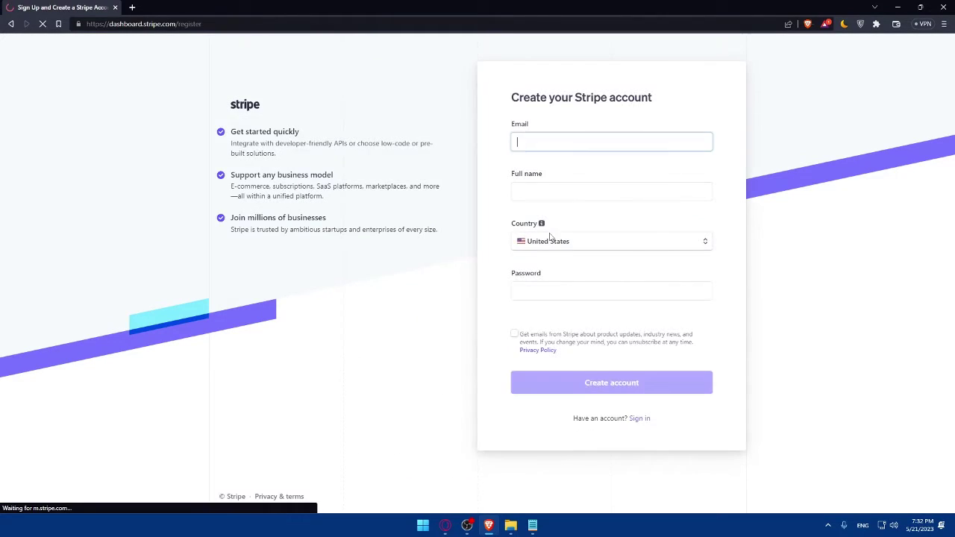
Step: Show the test-mode publishable and hidden secret keys under Developers > API keys
left_click(358, 312)
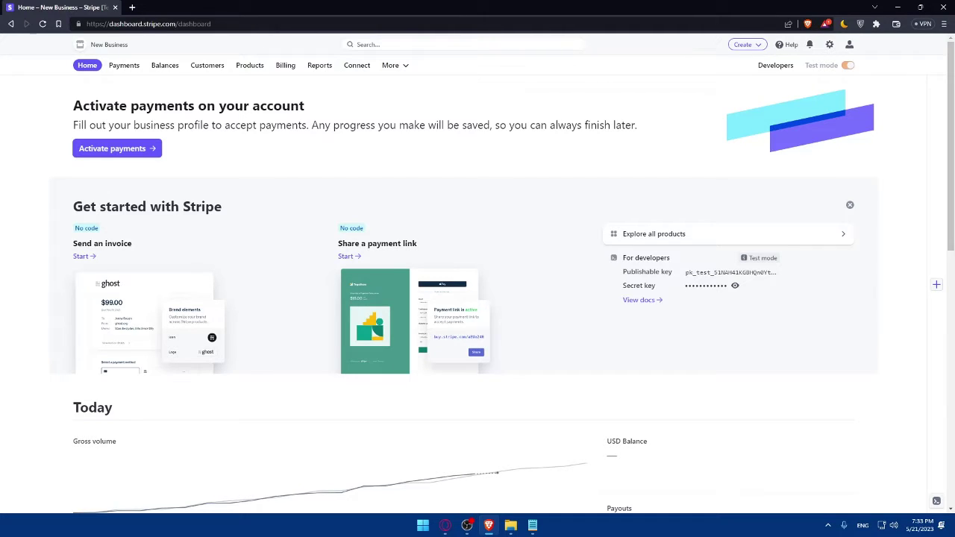
left_click(770, 68)
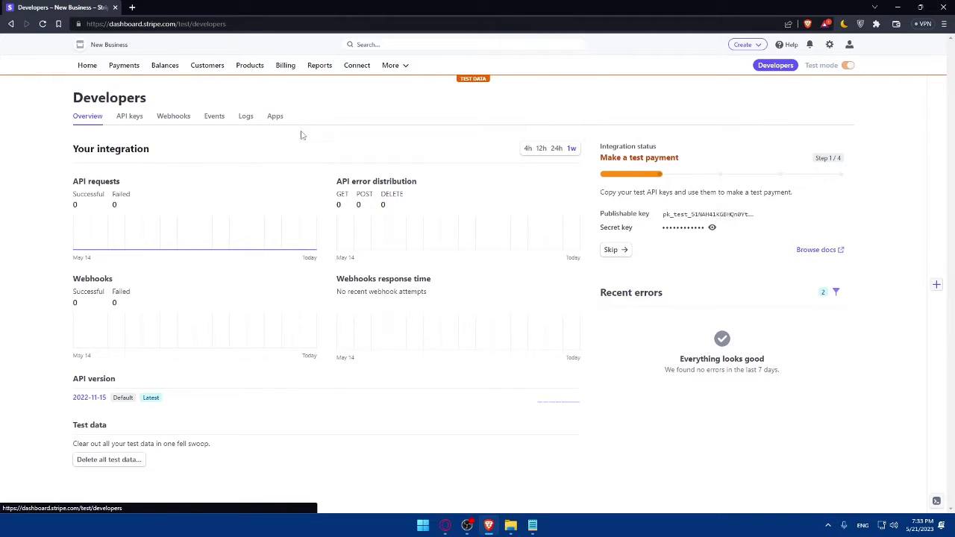
left_click(130, 117)
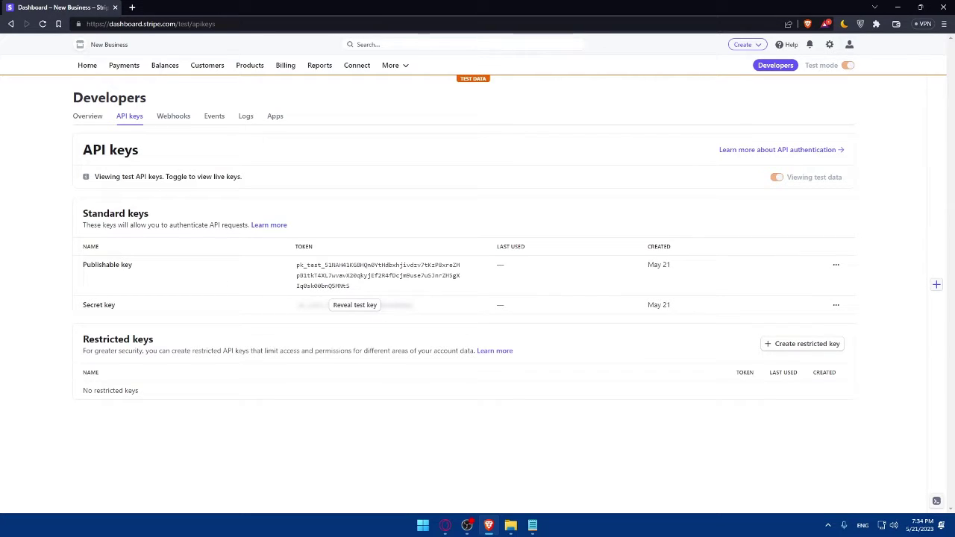
Step: Open webflow.com in a new tab to reach the dashboard listing Biba's Fresh Site
left_click(132, 8)
type("web")
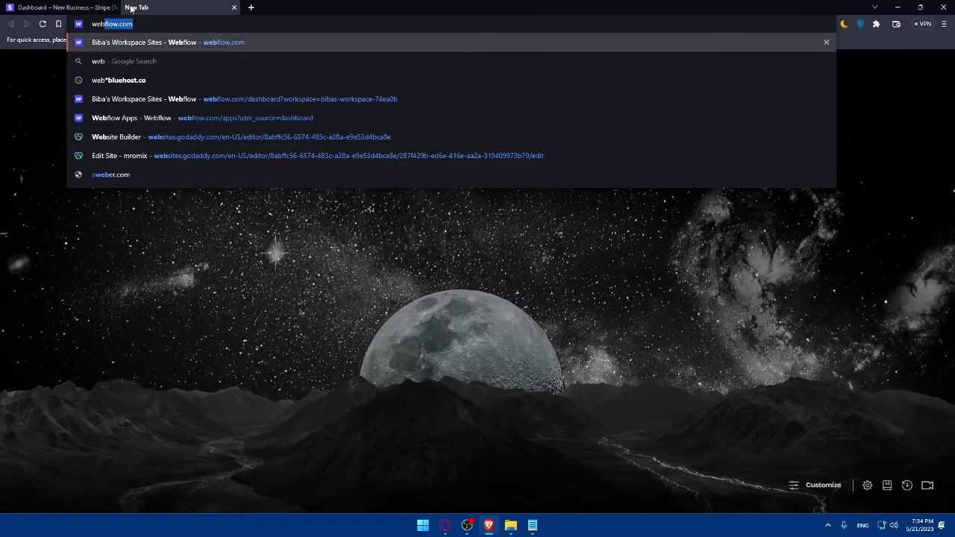
type("flow.com")
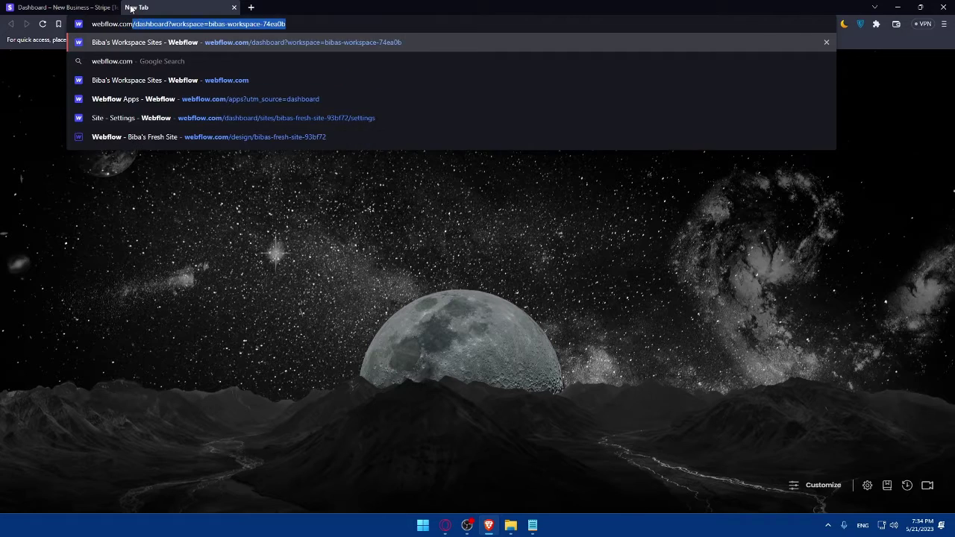
key("Return")
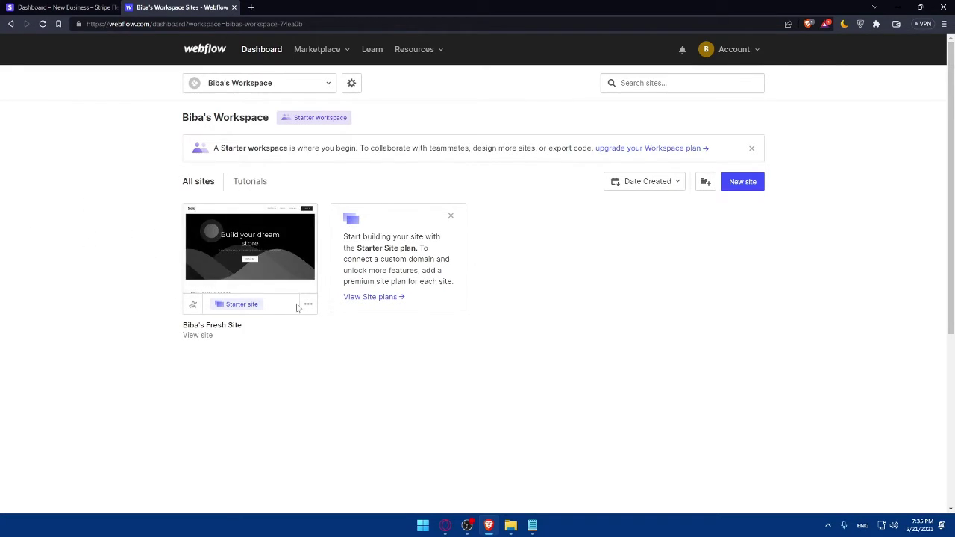
Step: Open Biba's Fresh Site settings on the Integrations tab
mouse_move(287, 268)
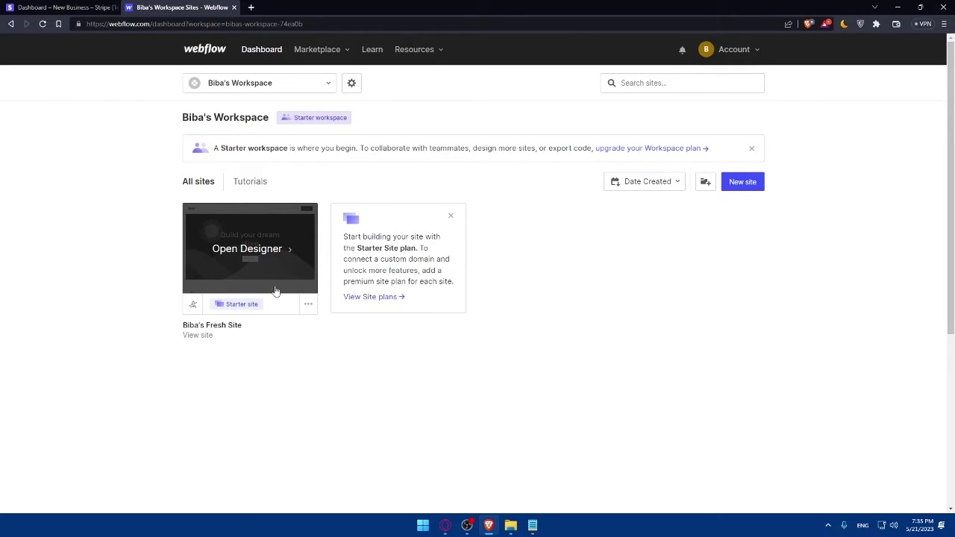
left_click(305, 305)
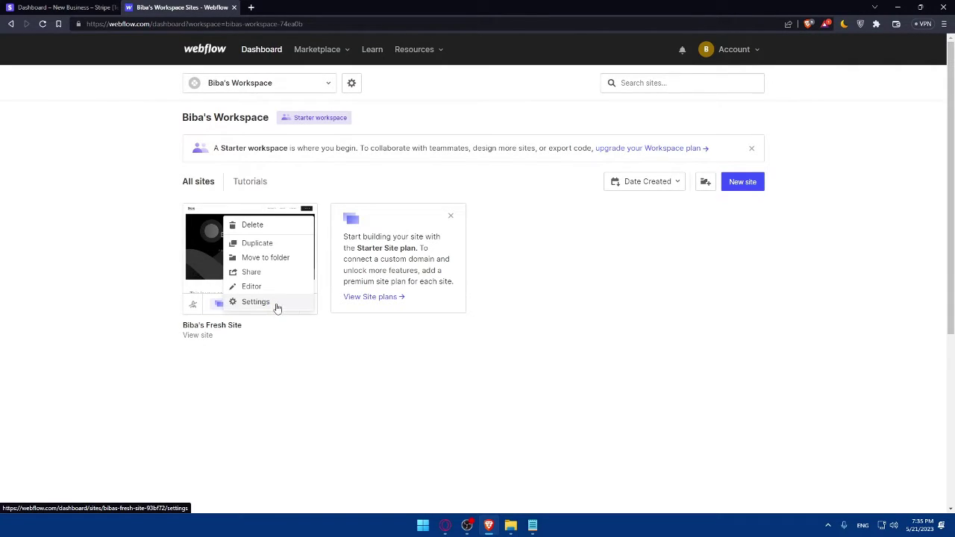
left_click(273, 307)
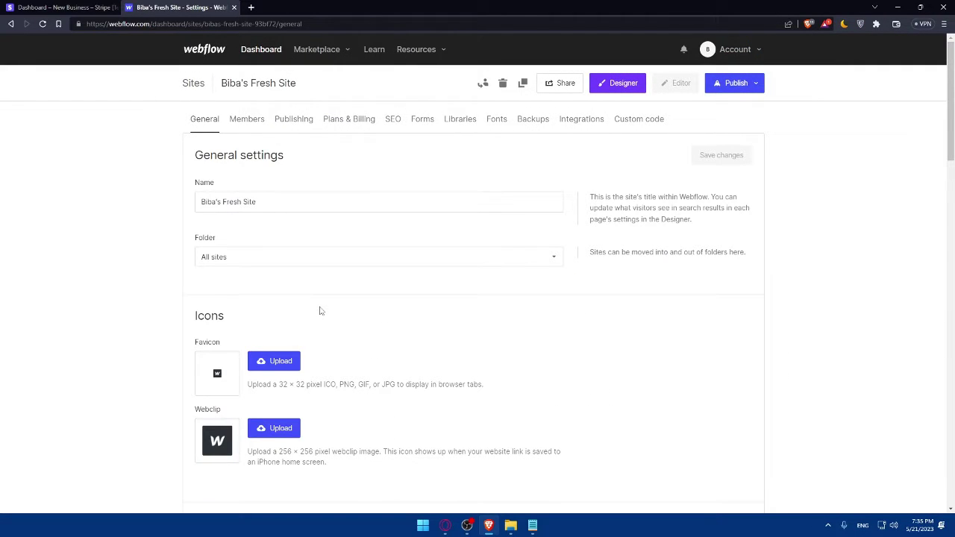
left_click(573, 121)
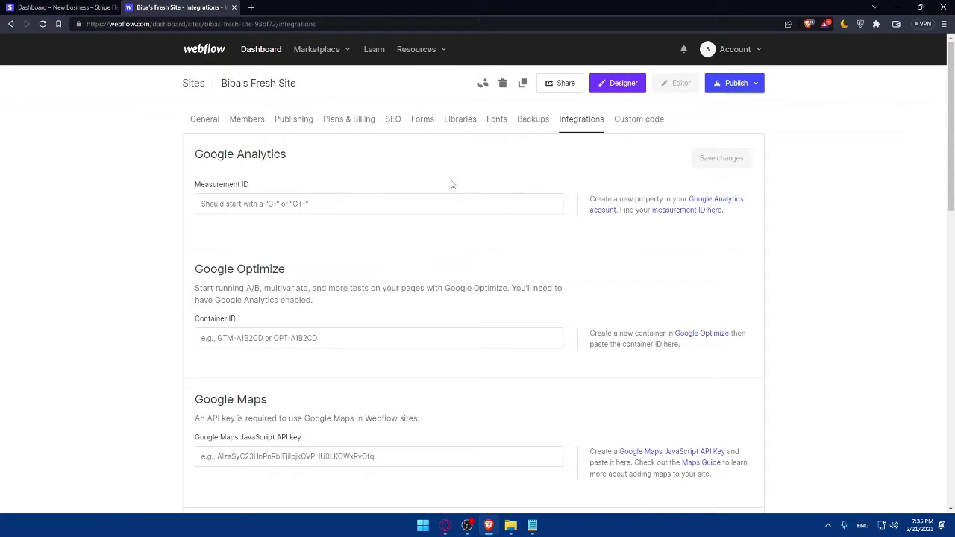
Step: Review the integrations, then view the Custom code page that requires a site plan
scroll(411, 189, "down", 4)
scroll(413, 190, "down", 3)
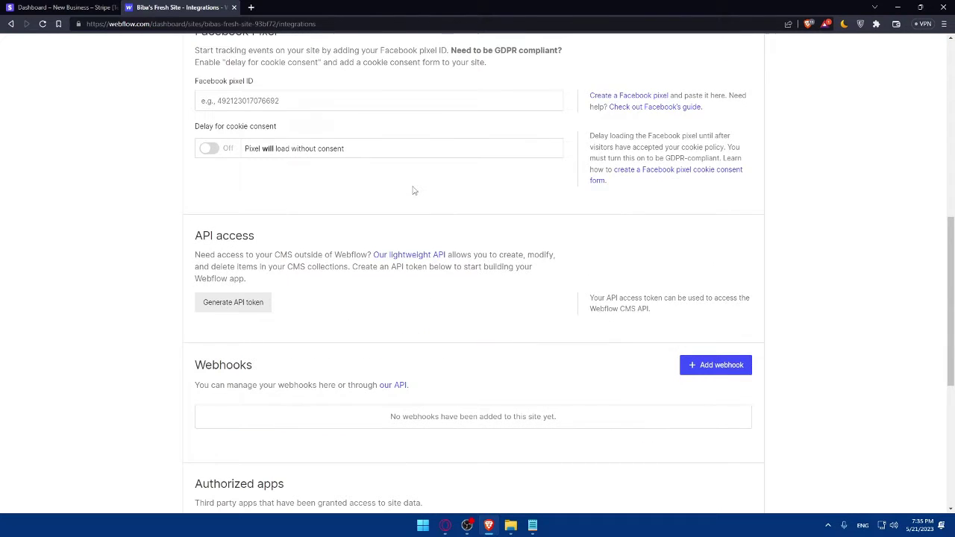
scroll(410, 189, "down", 3)
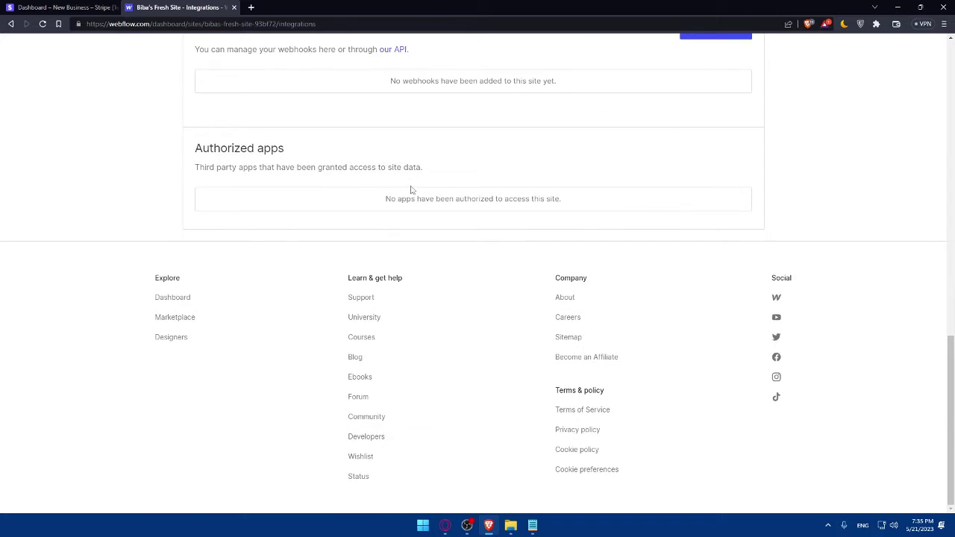
scroll(411, 190, "up", 8)
scroll(410, 196, "up", 3)
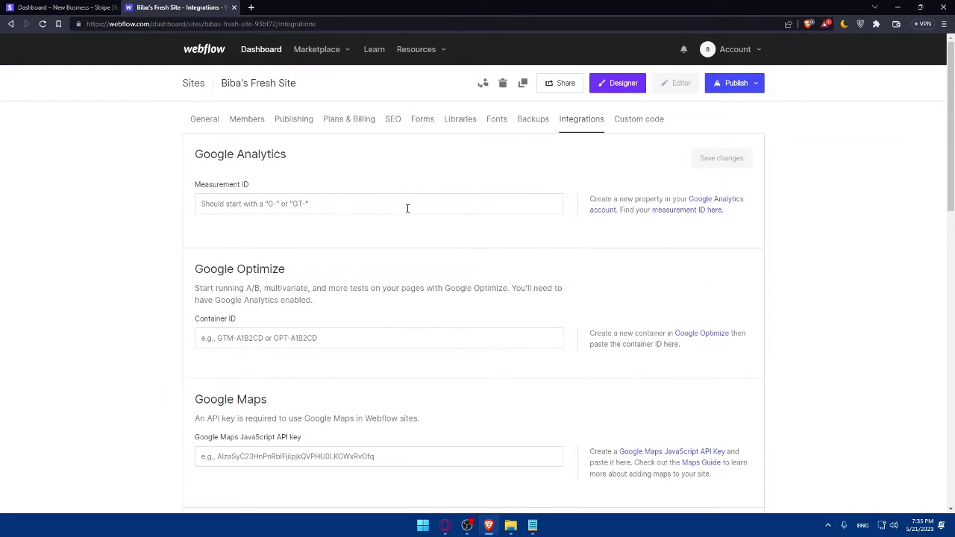
left_click(635, 128)
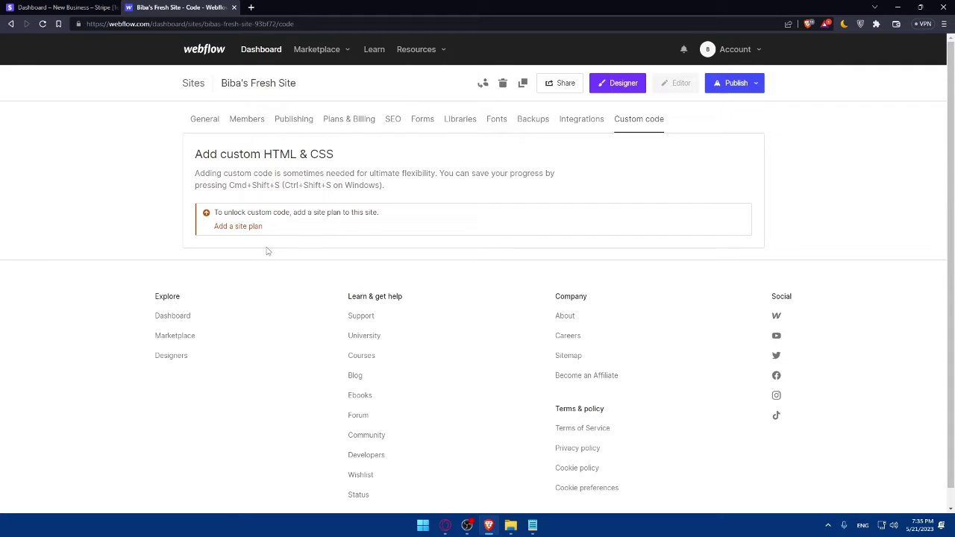
Step: Show Ecommerce plans: Standard $29, Plus $74, Advanced $212 monthly, billed yearly
left_click(231, 227)
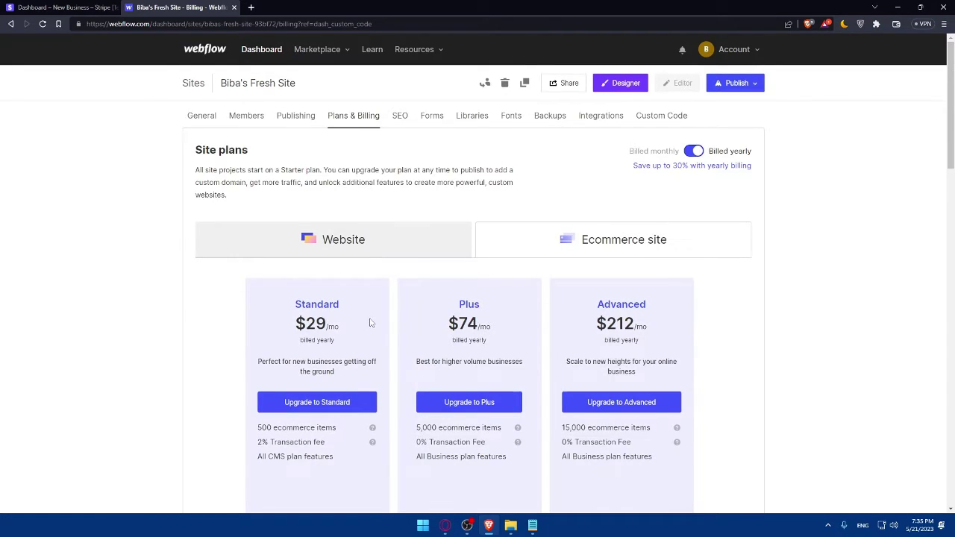
scroll(371, 323, "down", 1)
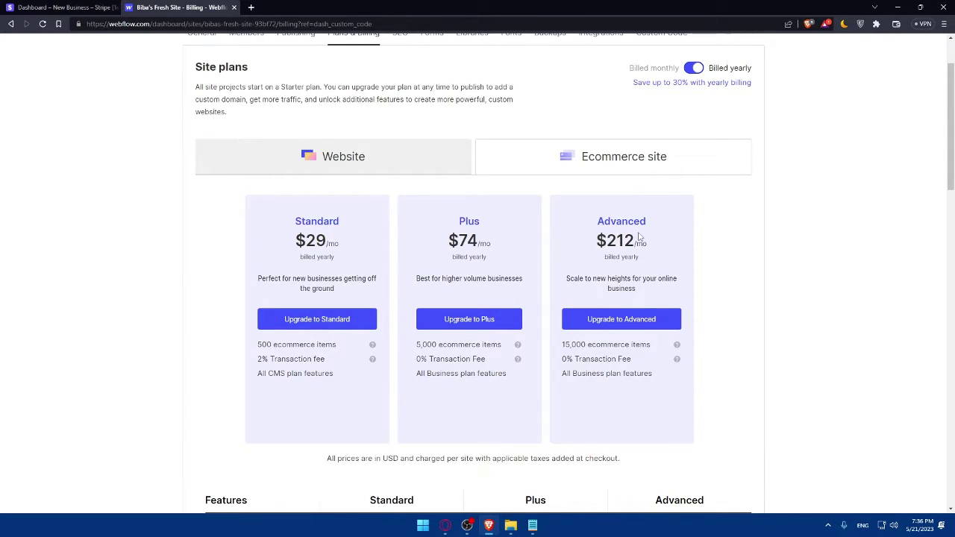
double_click(565, 344)
left_click(755, 268)
left_click(380, 160)
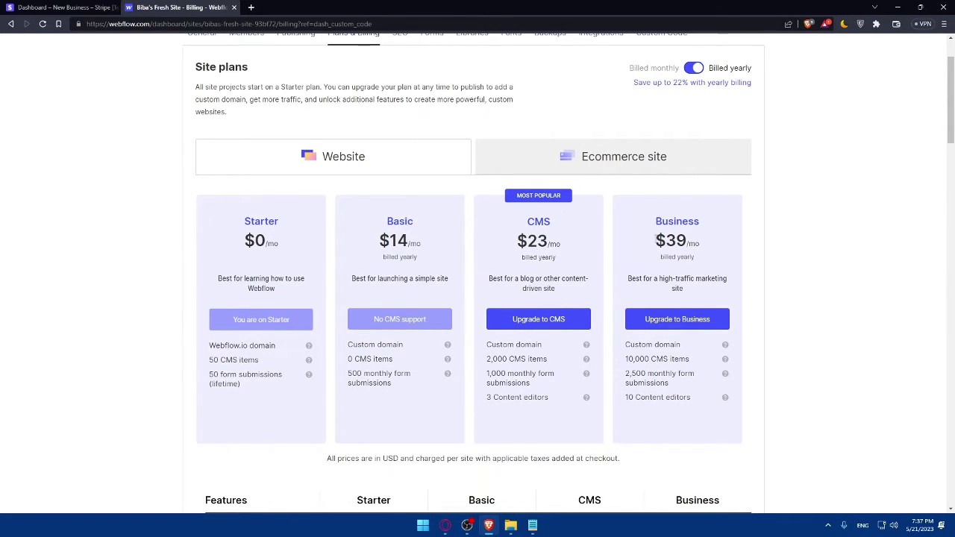
left_click(631, 167)
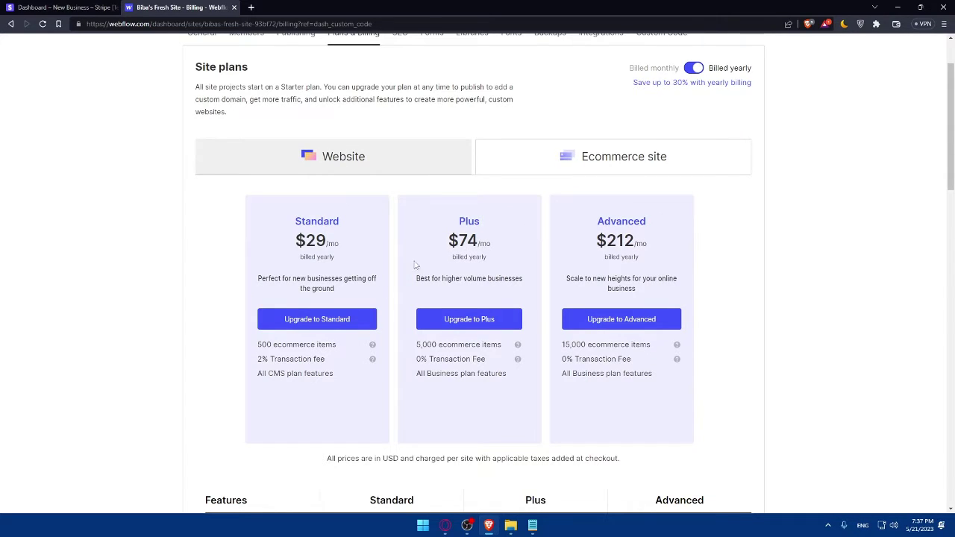
left_click(395, 163)
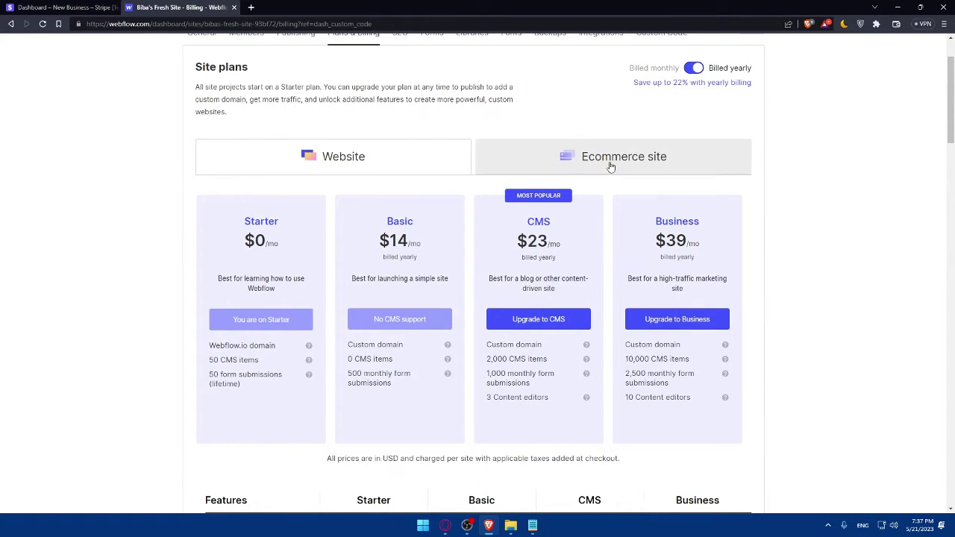
scroll(534, 275, "down", 2)
scroll(542, 267, "down", 1)
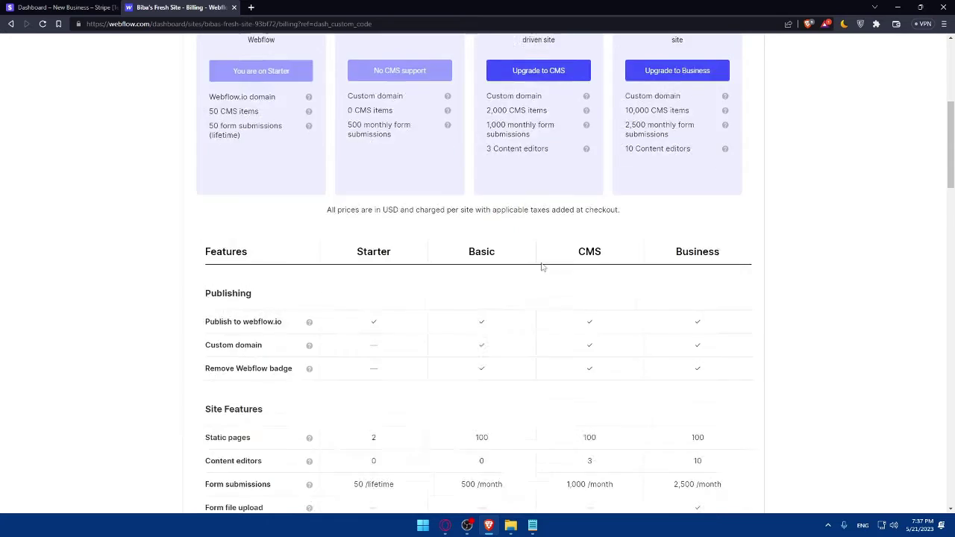
scroll(542, 267, "down", 3)
scroll(500, 286, "up", 1)
scroll(556, 283, "down", 4)
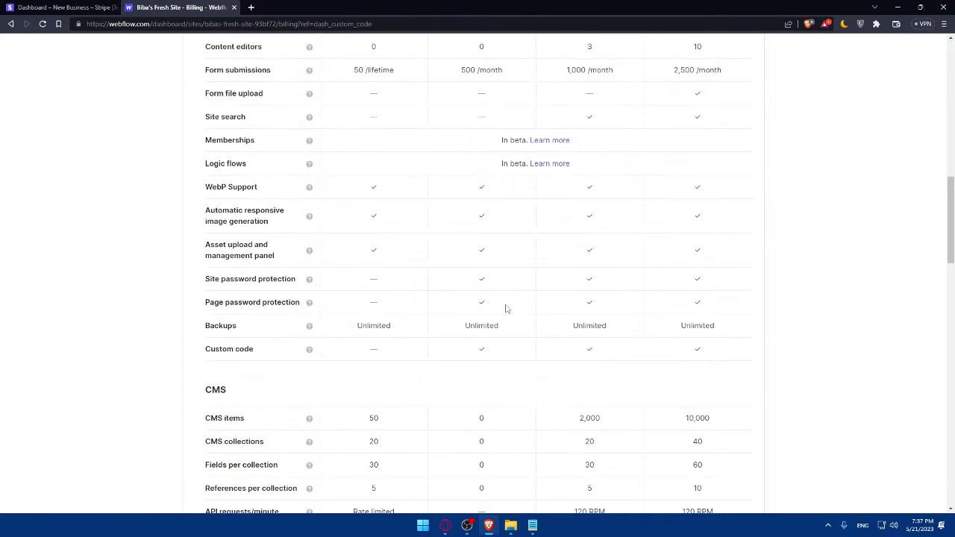
scroll(504, 308, "down", 5)
scroll(505, 308, "up", 20)
left_click(604, 250)
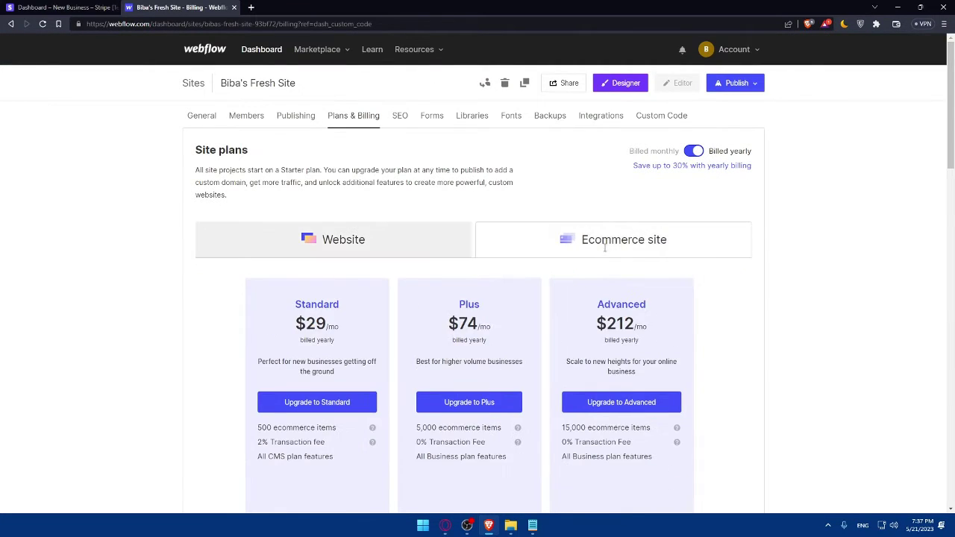
scroll(505, 324, "down", 7)
scroll(497, 320, "up", 5)
scroll(497, 320, "down", 15)
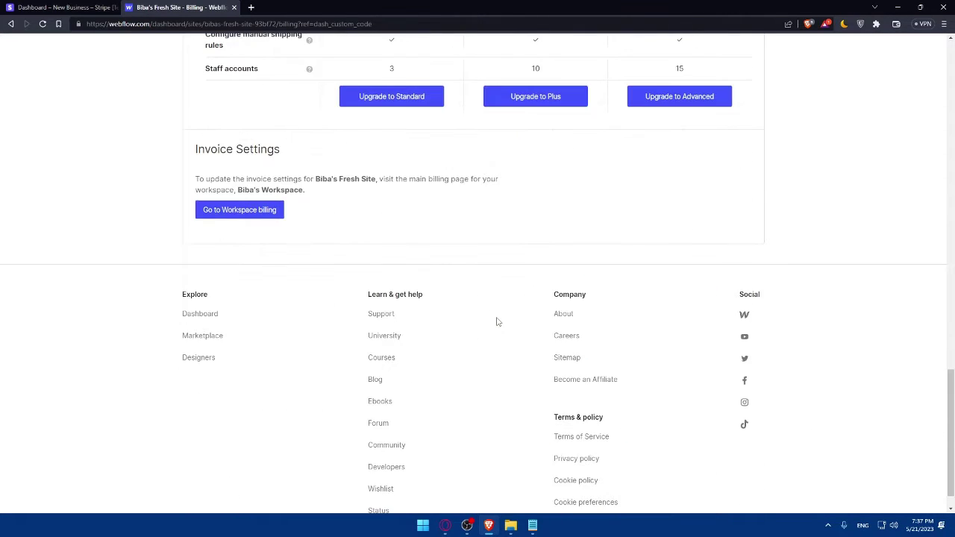
scroll(497, 321, "up", 20)
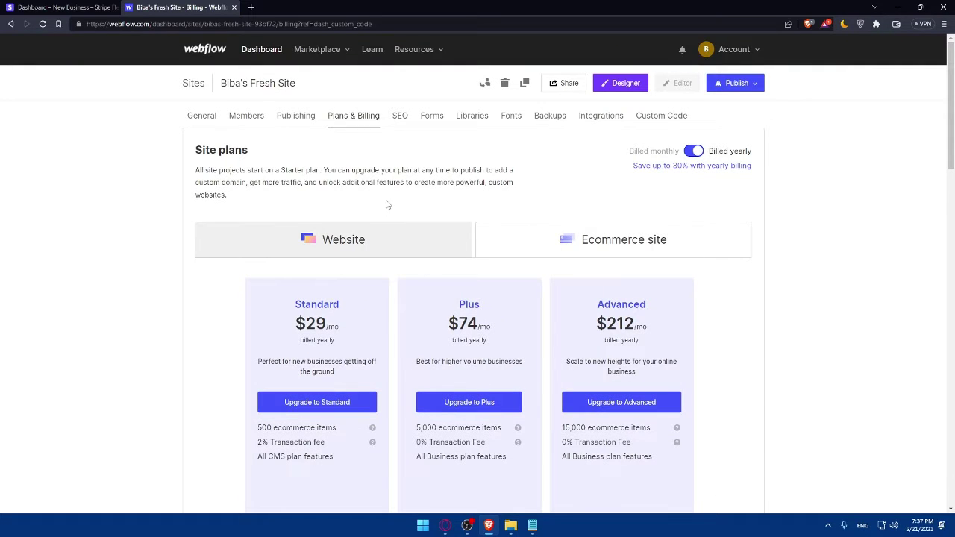
Step: Return to Biba's Fresh Site Custom code settings, still locked without a site plan
left_click(661, 119)
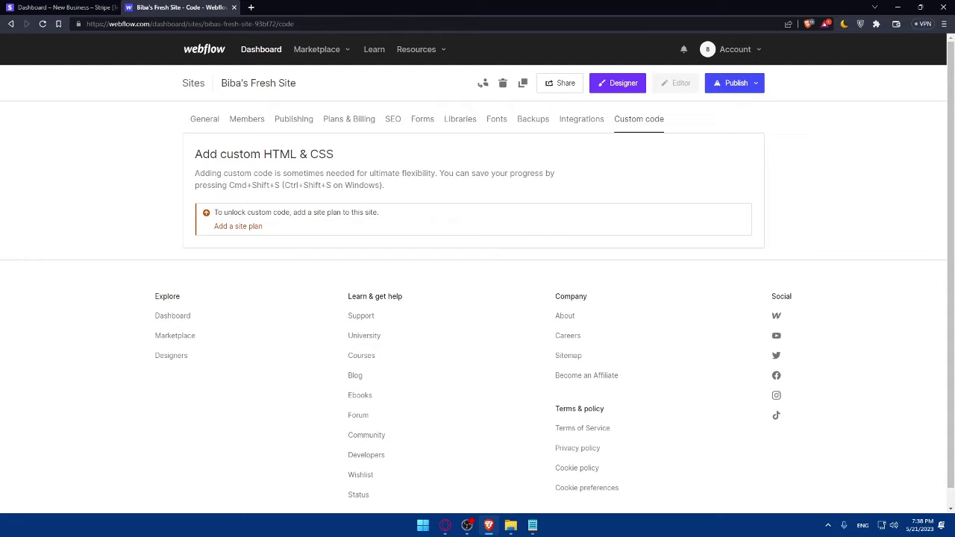
Step: Load university.webflow.com in a third browser tab
left_click(250, 8)
type("un")
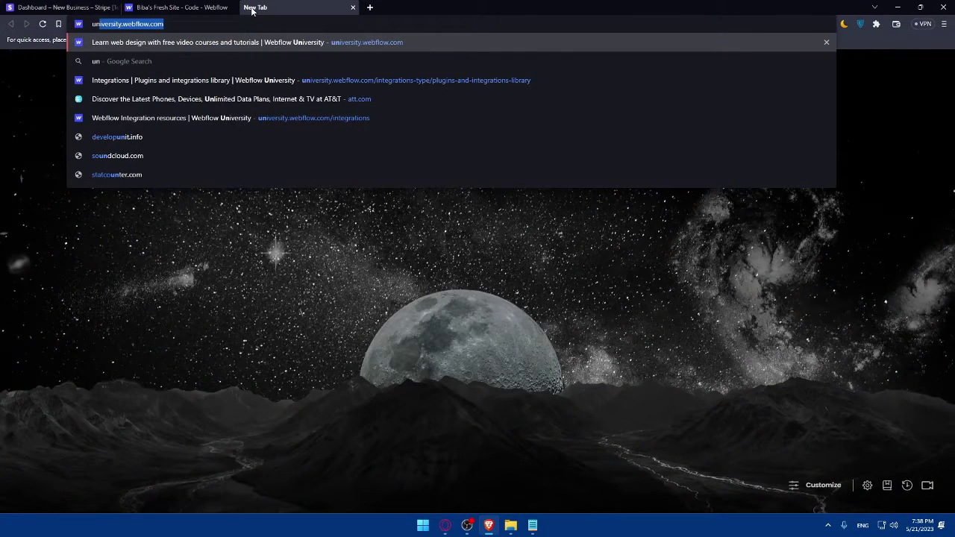
type("ivers")
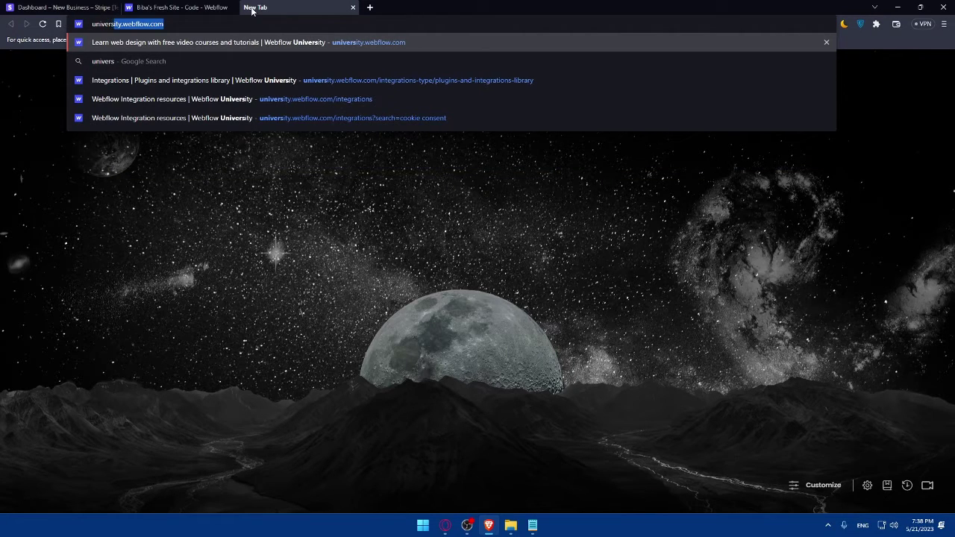
type("ity.w")
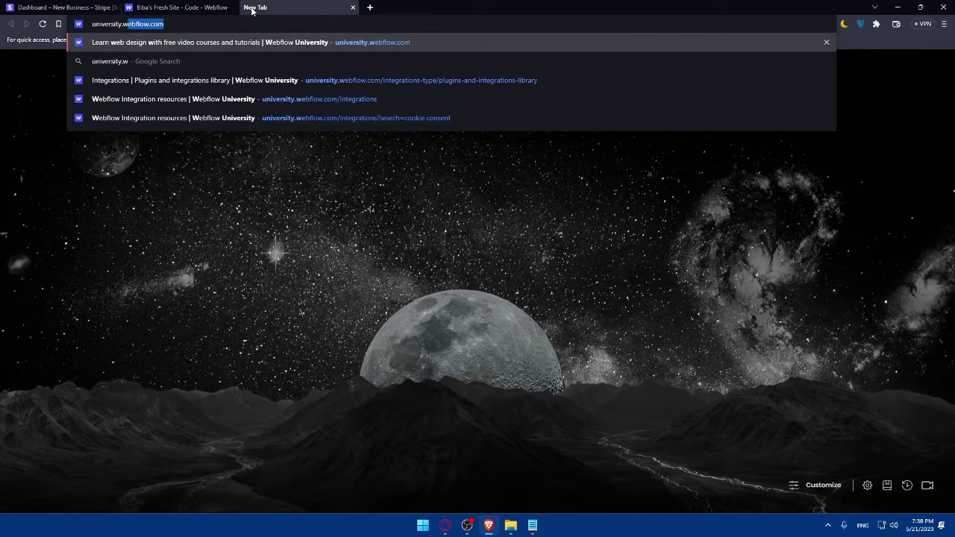
type("ebflow")
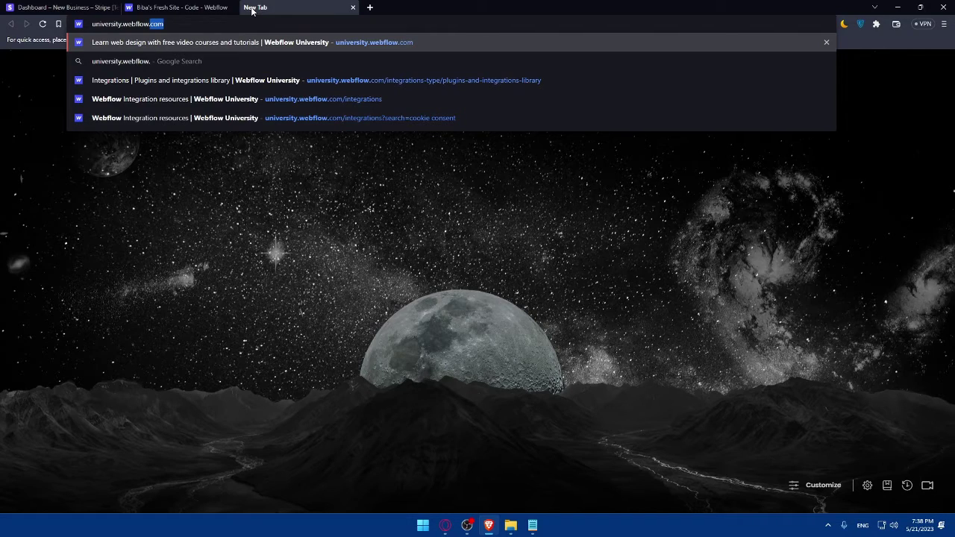
type(".com")
key("Return")
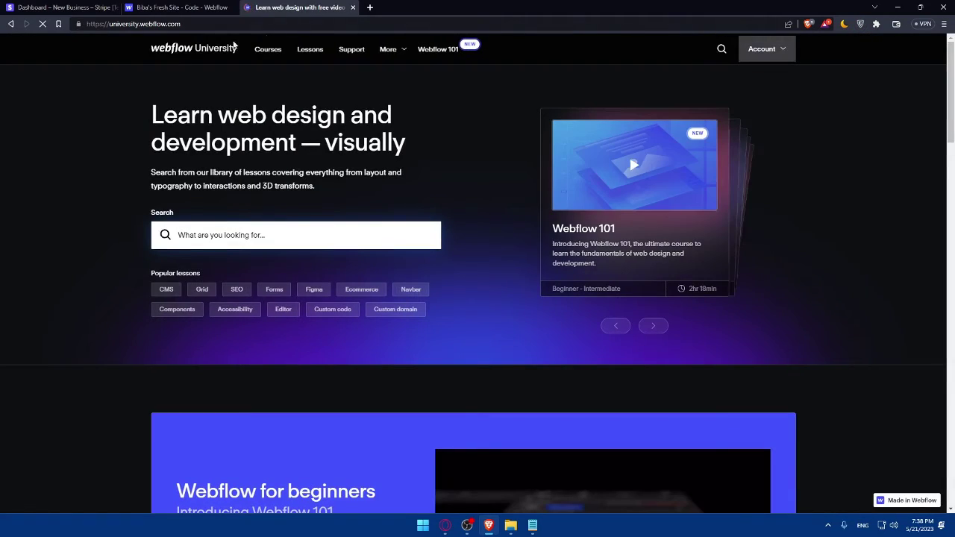
Step: Go to Webflow University's Integration resources page from the More menu
left_click(179, 6)
left_click(299, 6)
left_click(760, 48)
mouse_move(388, 49)
left_click(416, 222)
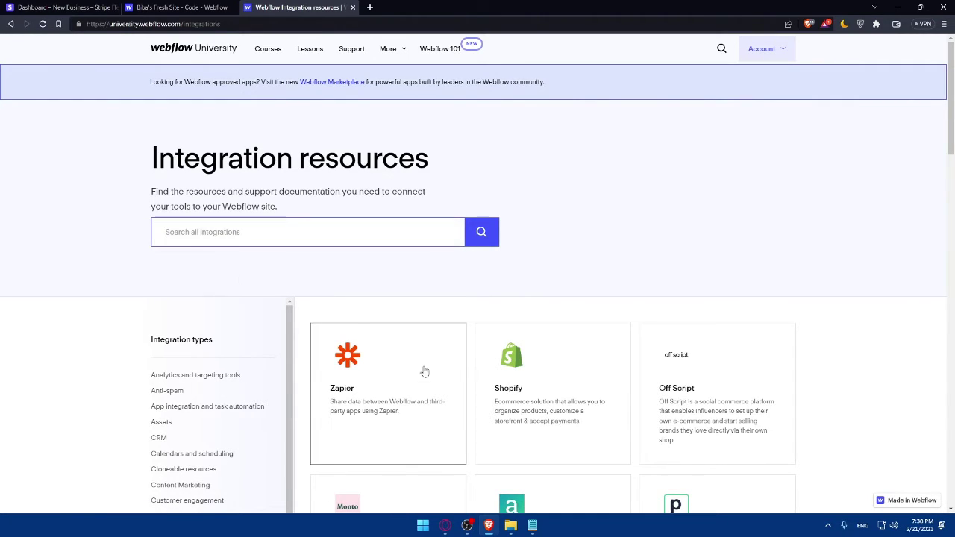
Step: Scroll through the integrations list, including Zapier, Shopify and Off Script
scroll(426, 358, "down", 10)
scroll(469, 239, "up", 2)
scroll(485, 196, "down", 3)
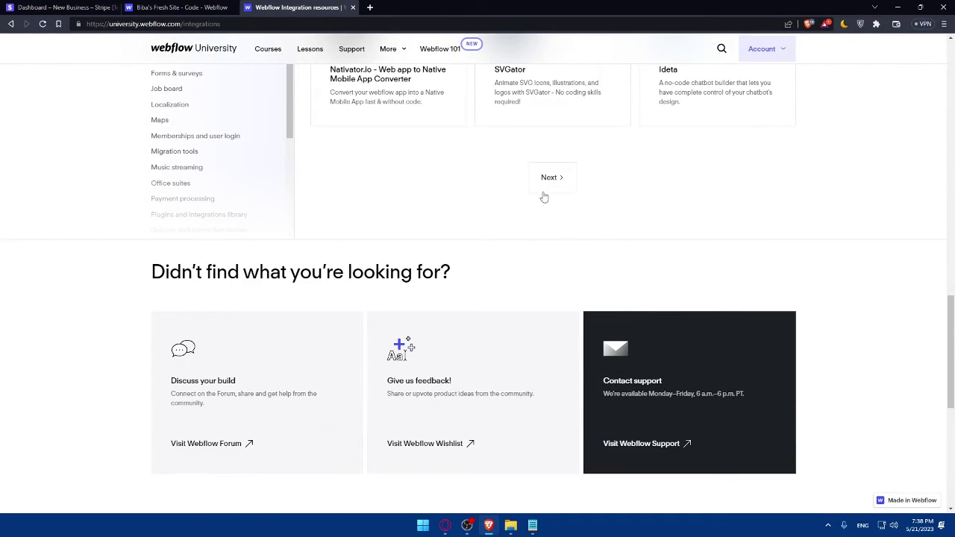
scroll(522, 201, "up", 6)
scroll(213, 239, "down", 3)
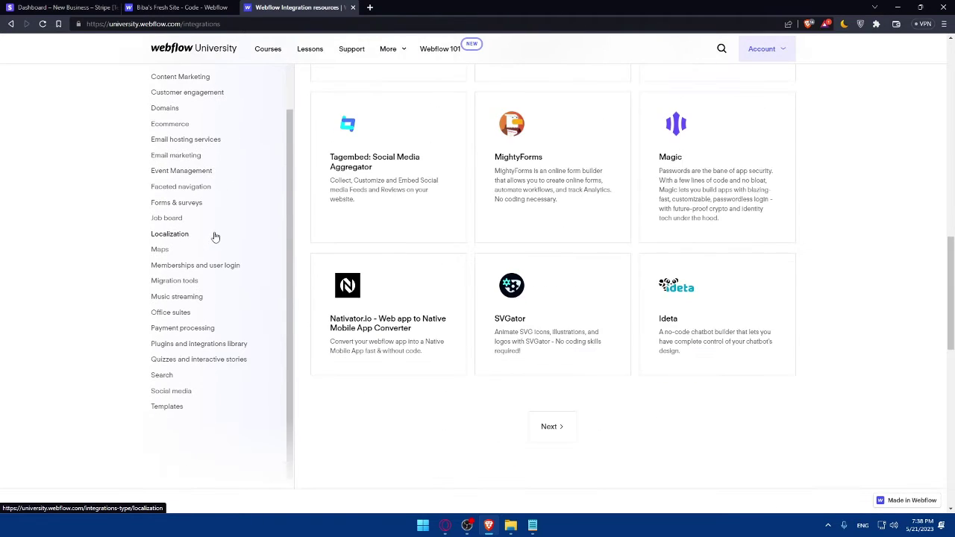
scroll(213, 230, "up", 15)
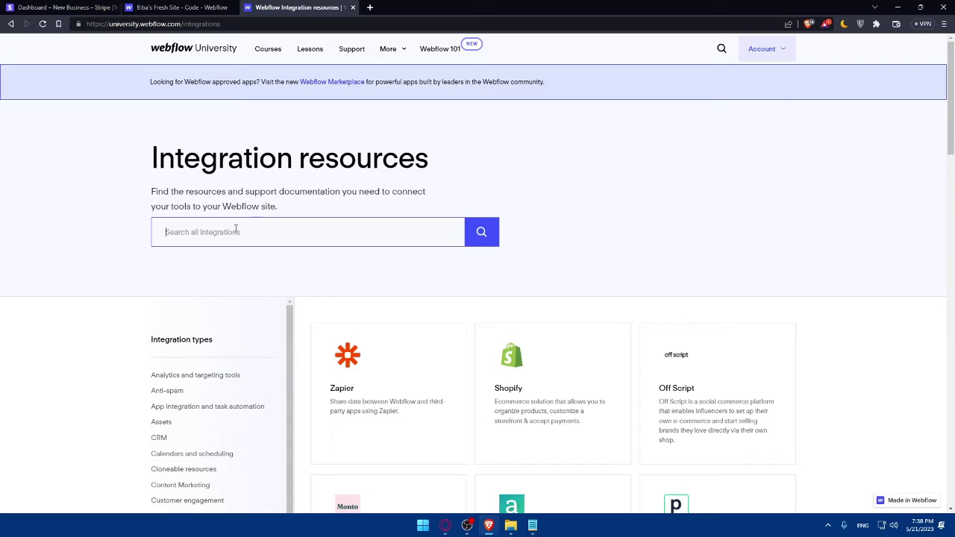
Step: Search integrations for 'stripe' and open the Stripe integration page
type("stripe")
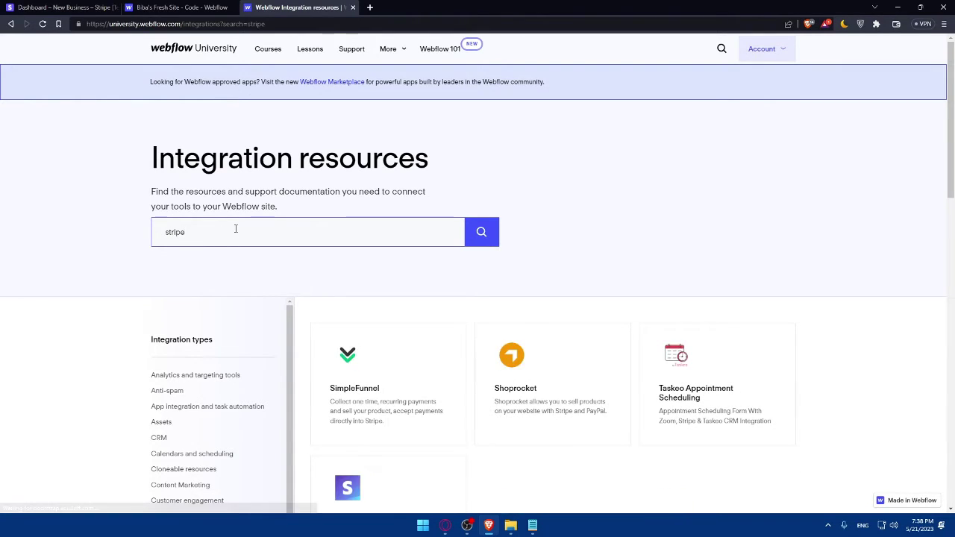
scroll(325, 232, "down", 1)
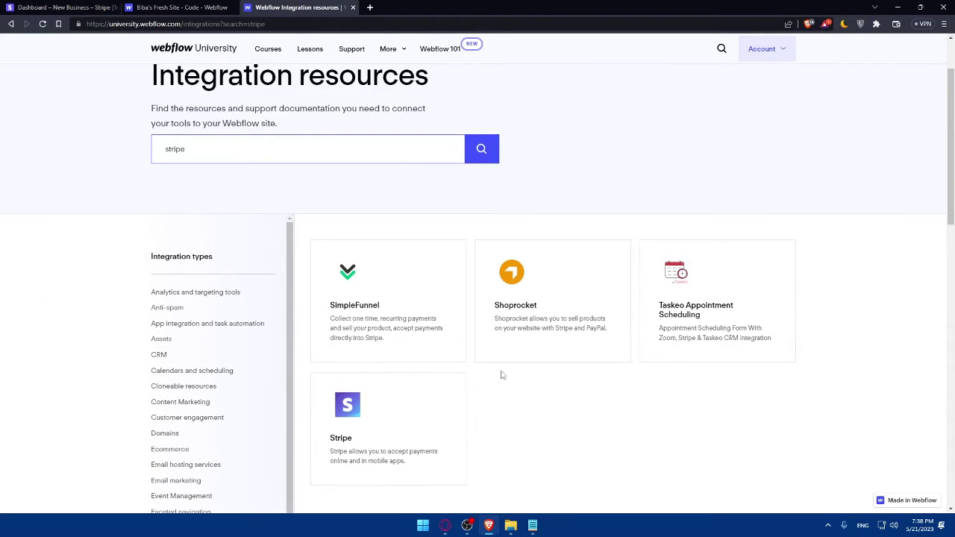
left_click(380, 428)
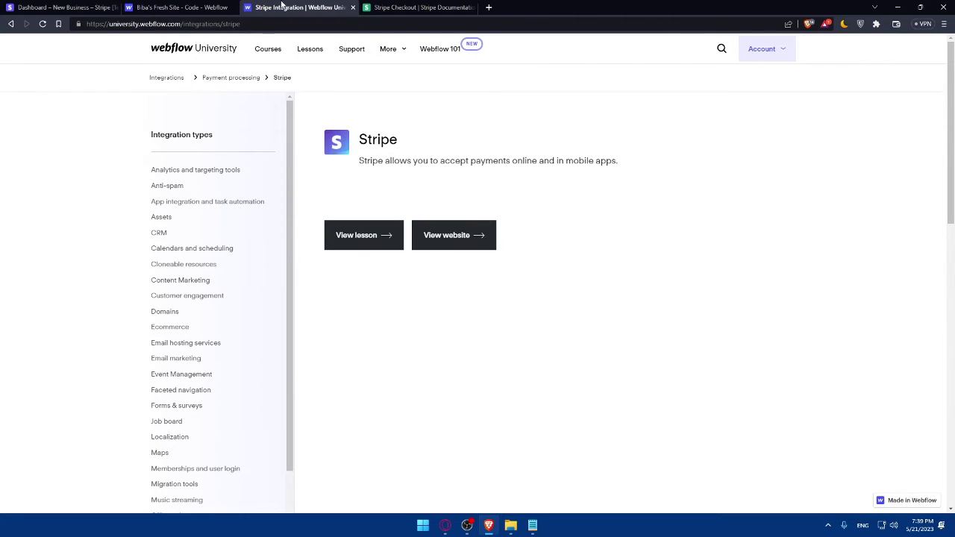
Step: Skim the top of the Stripe Checkout documentation
left_click(414, 7)
scroll(407, 190, "down", 3)
scroll(408, 189, "down", 9)
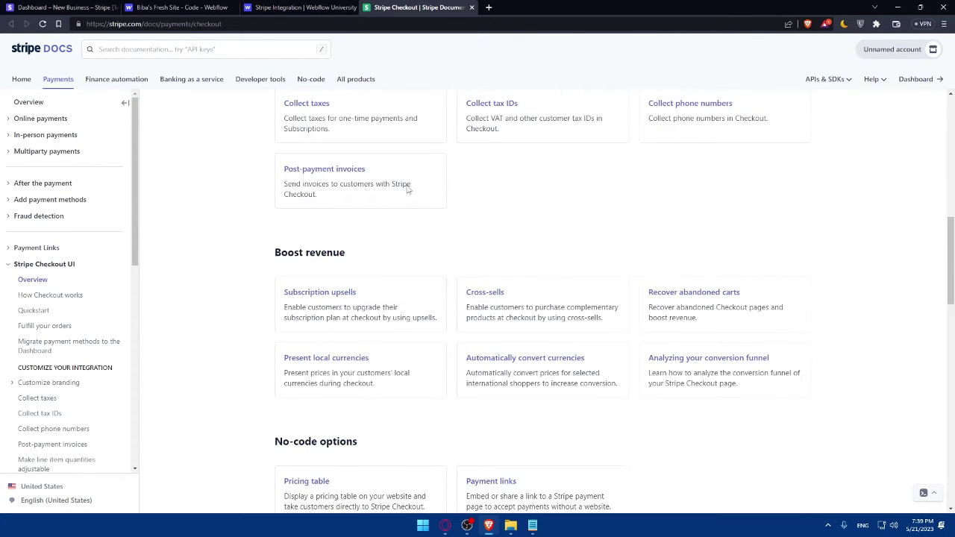
scroll(407, 189, "up", 12)
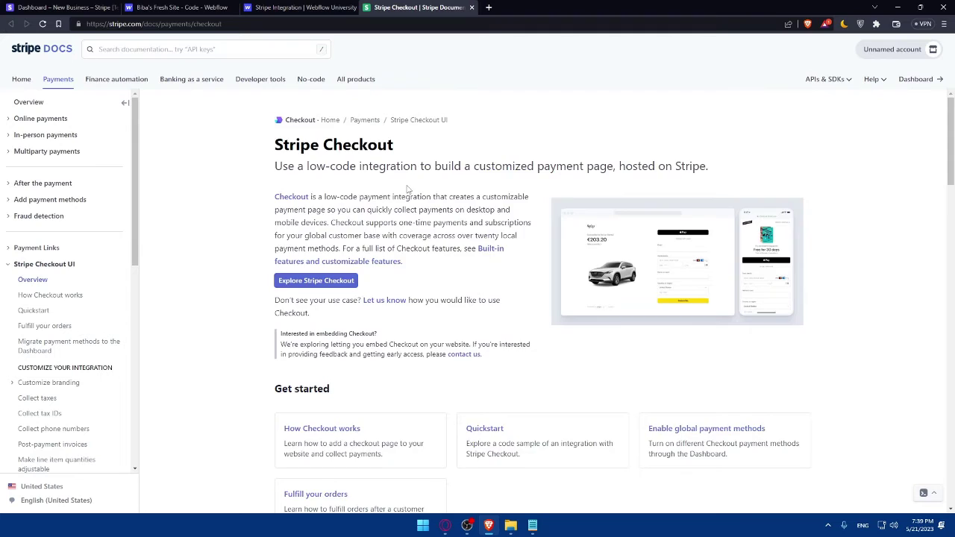
scroll(408, 189, "down", 6)
Step: Open Stripe's website from the Webflow University integration page, then close it again
key("ctrl+shift+Tab")
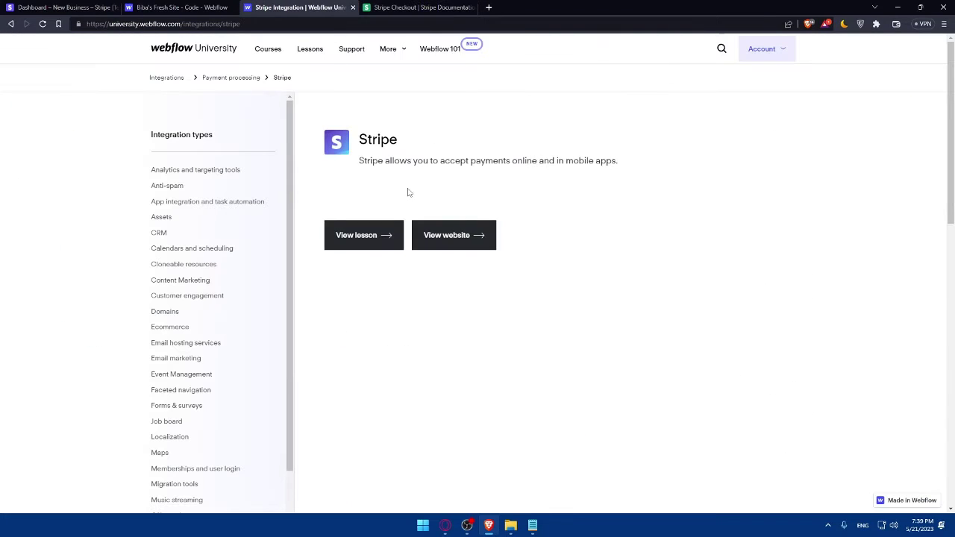
left_click(448, 235)
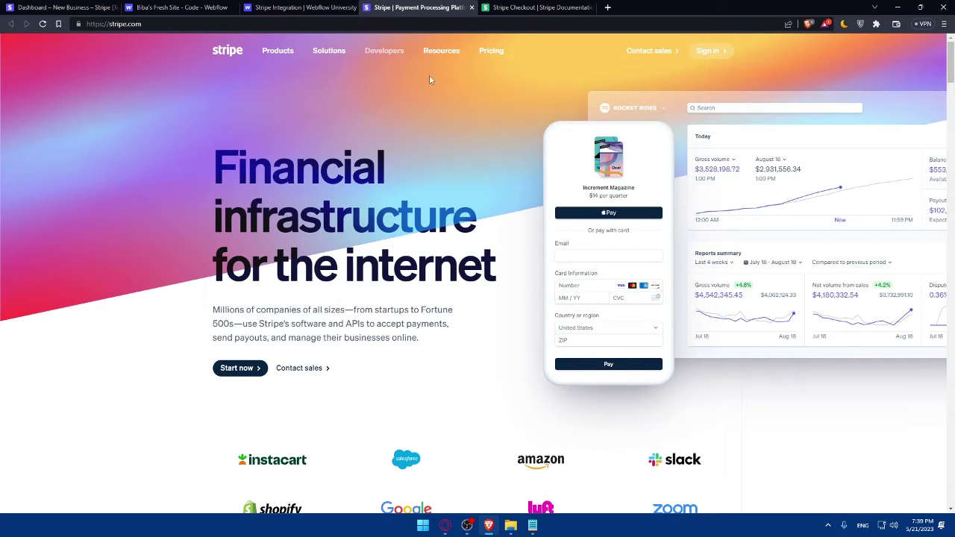
middle_click(406, 6)
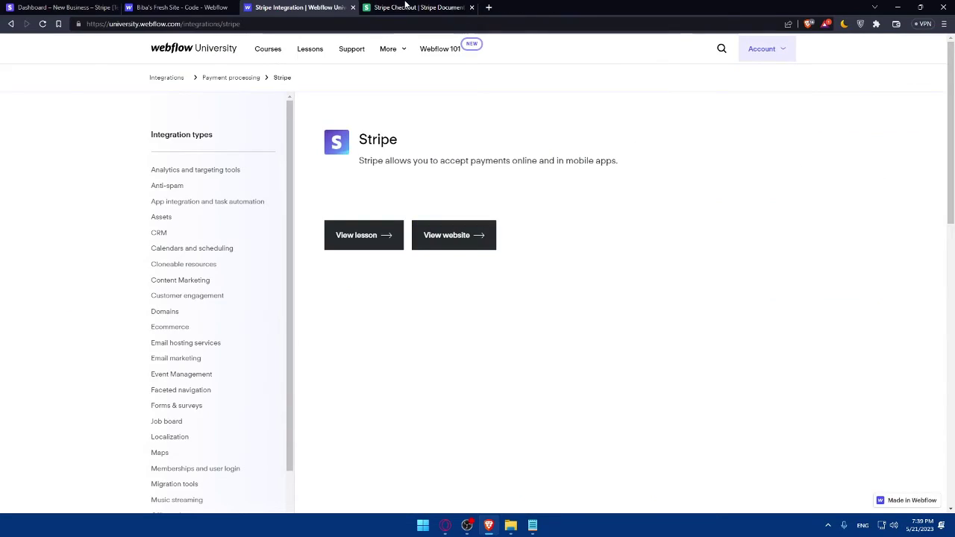
Step: Return to the Stripe Checkout docs and read its opening sections
left_click(407, 7)
scroll(377, 162, "up", 8)
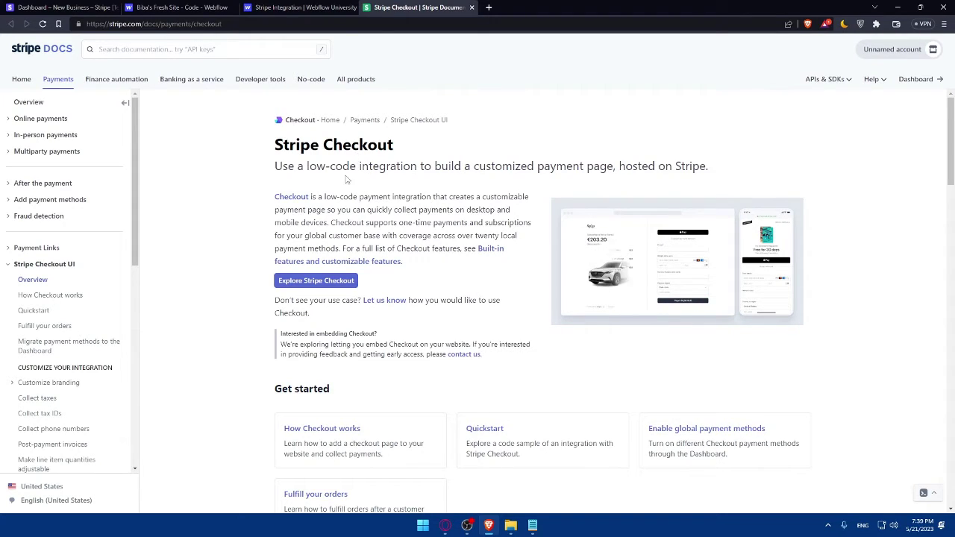
scroll(320, 179, "down", 1)
scroll(319, 218, "down", 1)
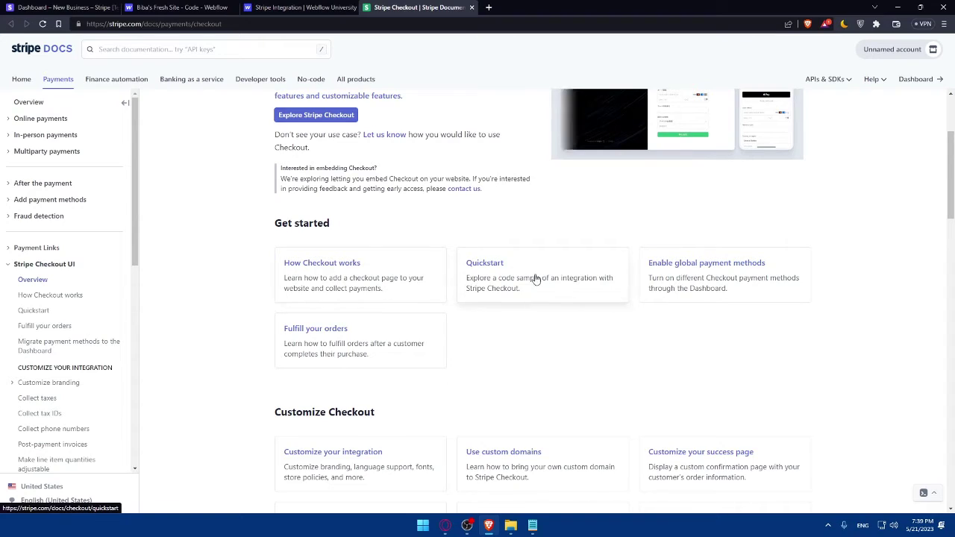
mouse_move(661, 279)
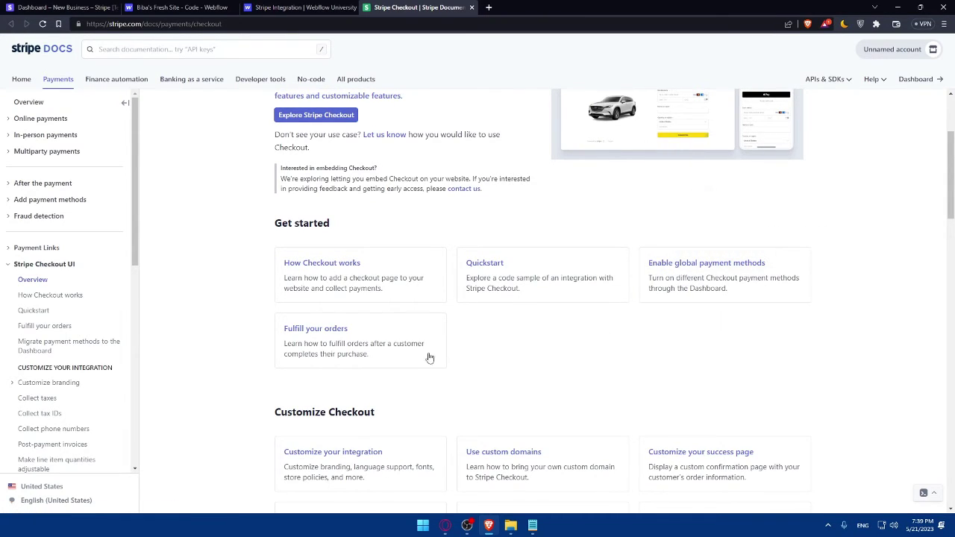
scroll(518, 324, "down", 2)
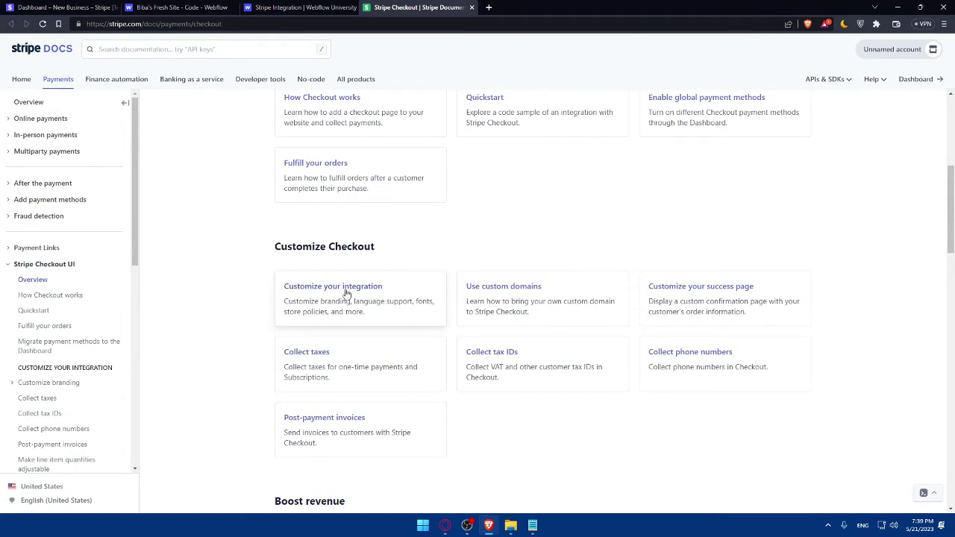
mouse_move(365, 290)
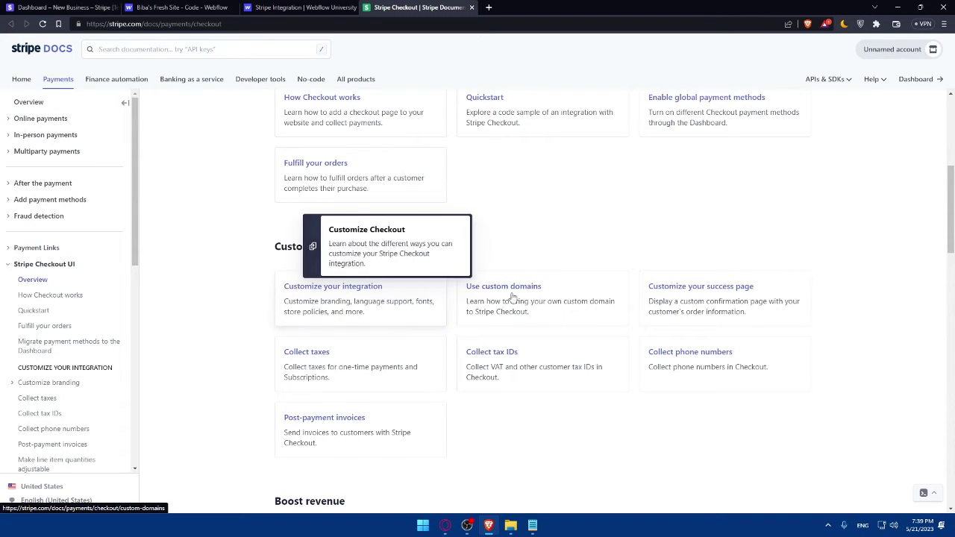
Step: Read the rest of the Checkout overview, then go back to Webflow University
scroll(393, 358, "down", 3)
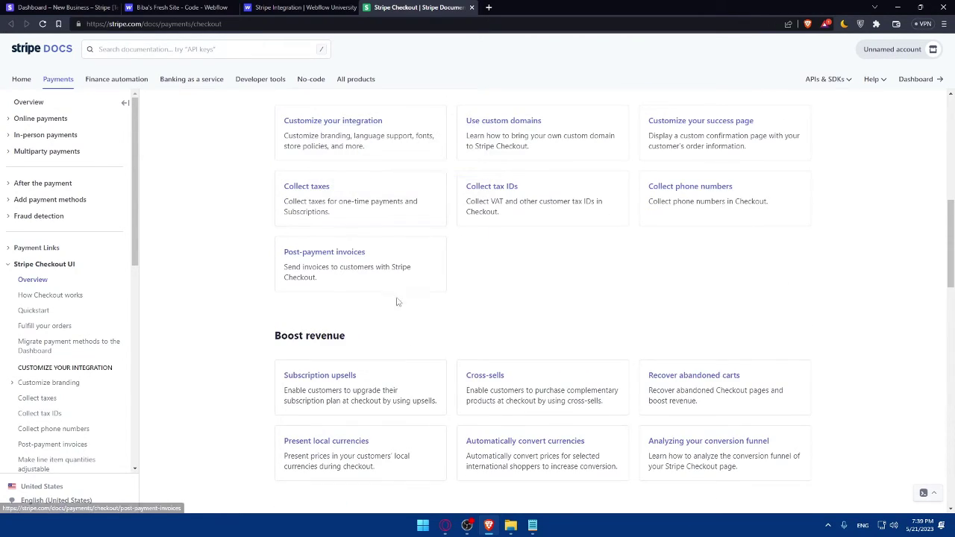
scroll(351, 206, "down", 2)
scroll(358, 263, "up", 3)
scroll(358, 262, "down", 4)
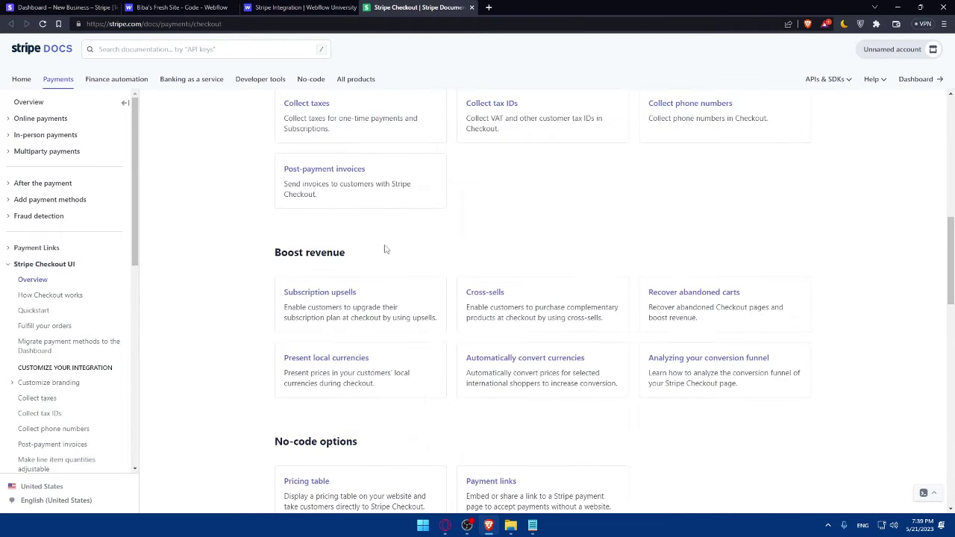
scroll(410, 273, "up", 1)
scroll(411, 257, "down", 1)
scroll(359, 296, "down", 2)
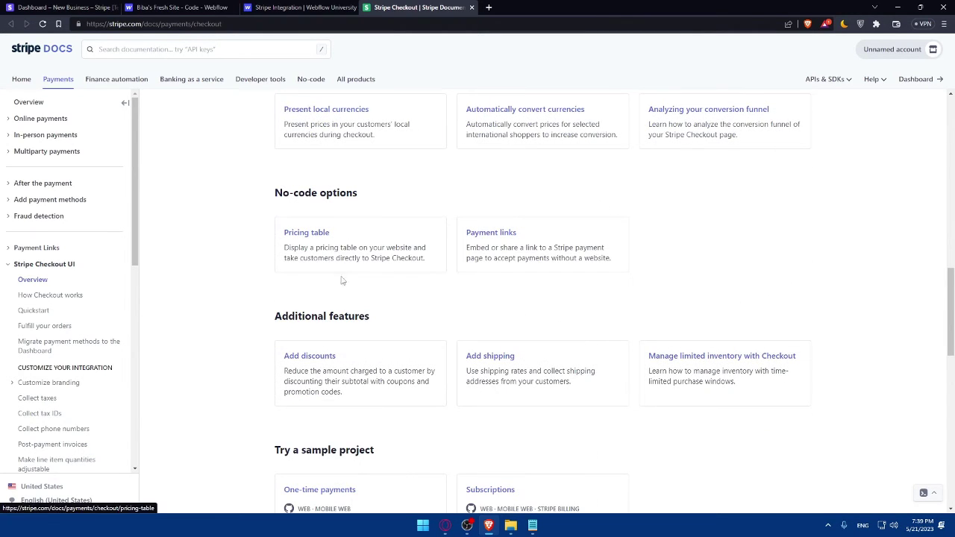
scroll(377, 301, "down", 1)
scroll(403, 304, "down", 1)
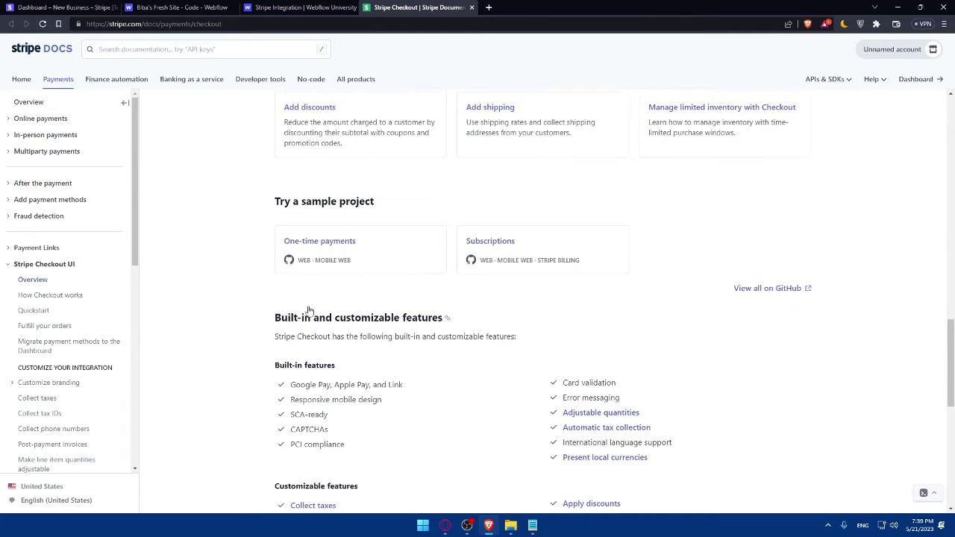
scroll(567, 228, "down", 2)
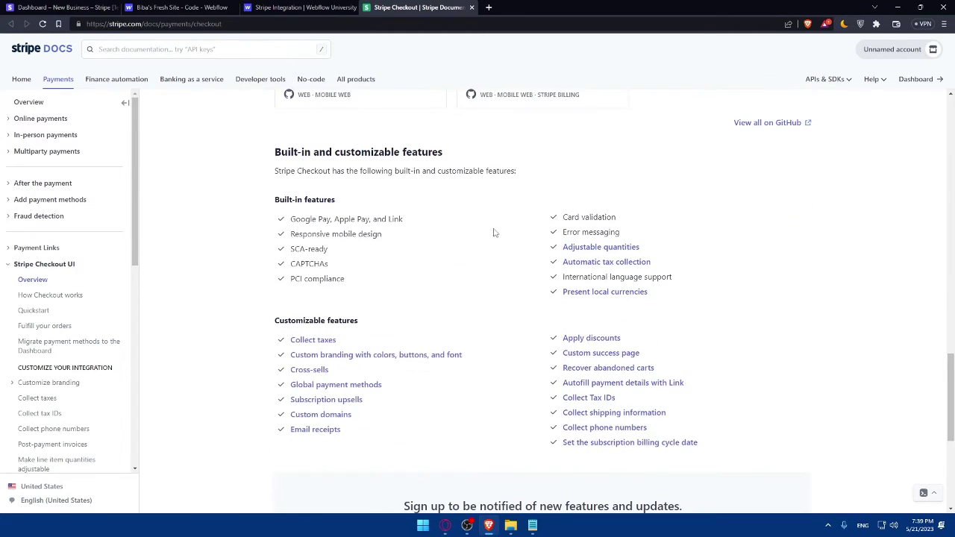
scroll(492, 230, "up", 1)
scroll(470, 230, "down", 1)
scroll(409, 224, "down", 4)
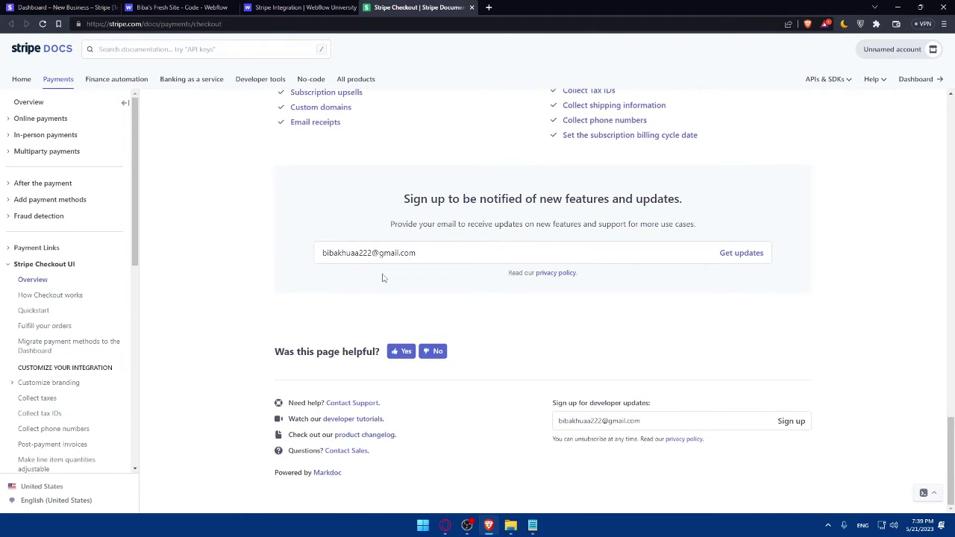
scroll(372, 281, "up", 6)
scroll(335, 341, "up", 15)
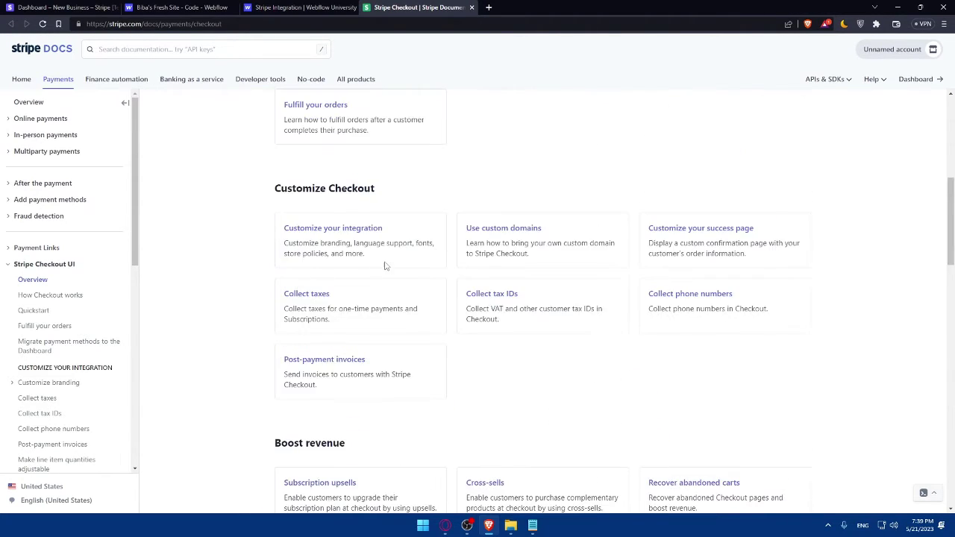
key("ctrl+shift+Tab")
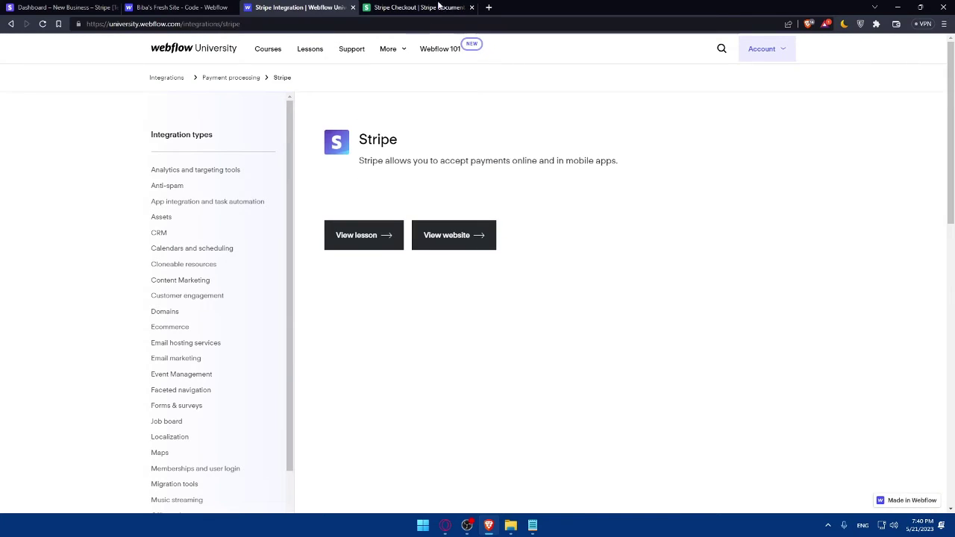
Step: Take a final look at the Stripe Checkout documentation
left_click(438, 7)
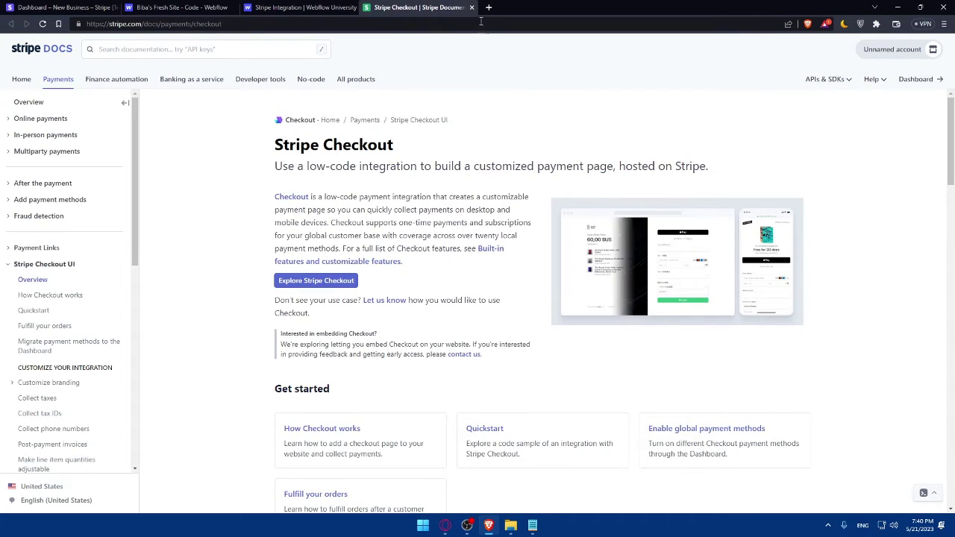
scroll(455, 122, "down", 10)
scroll(423, 162, "down", 3)
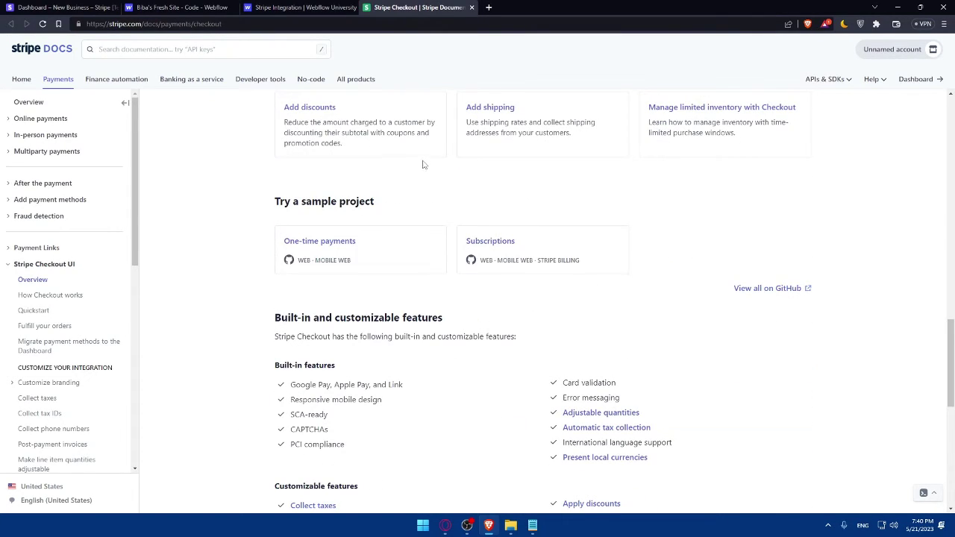
scroll(422, 162, "up", 10)
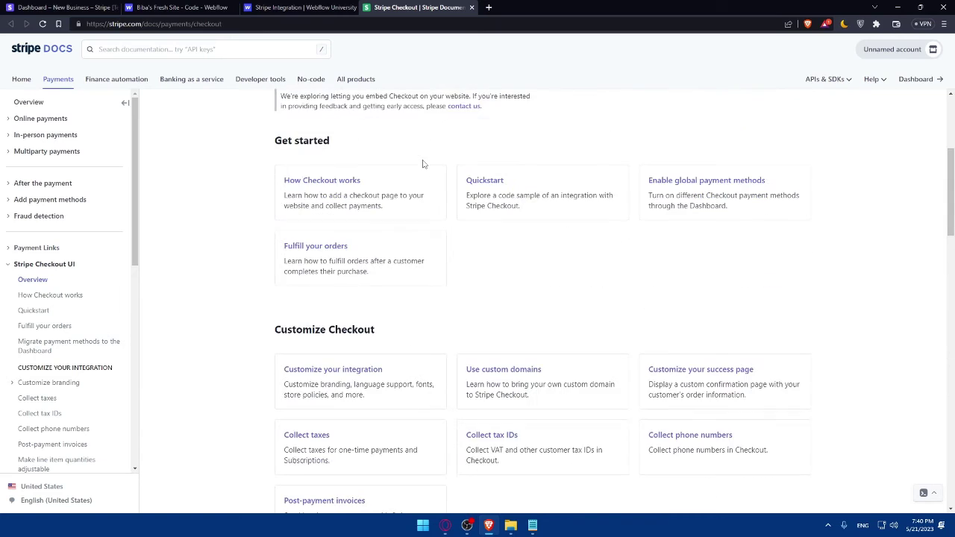
Step: Close the Checkout docs tab and bring up the Stripe test API keys page
left_click(471, 7)
left_click(192, 7)
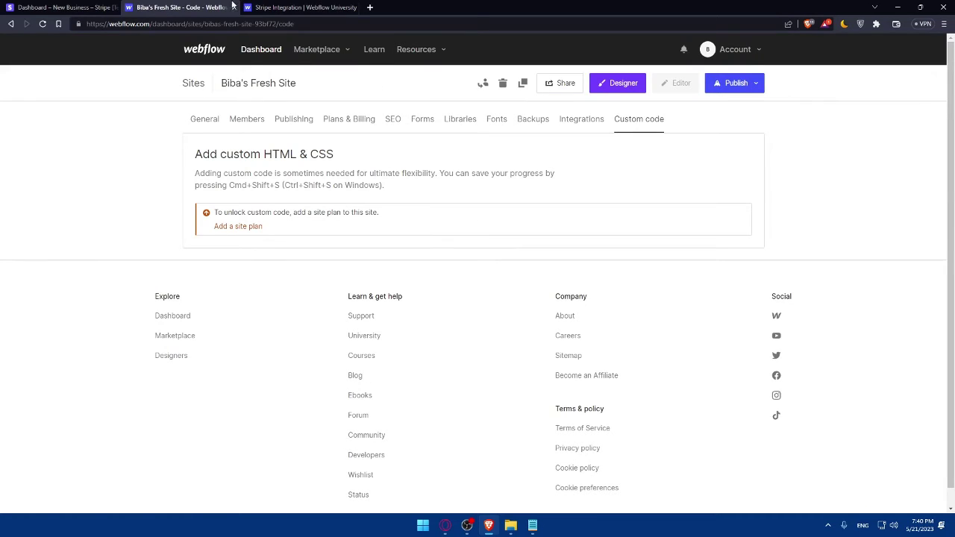
left_click(63, 7)
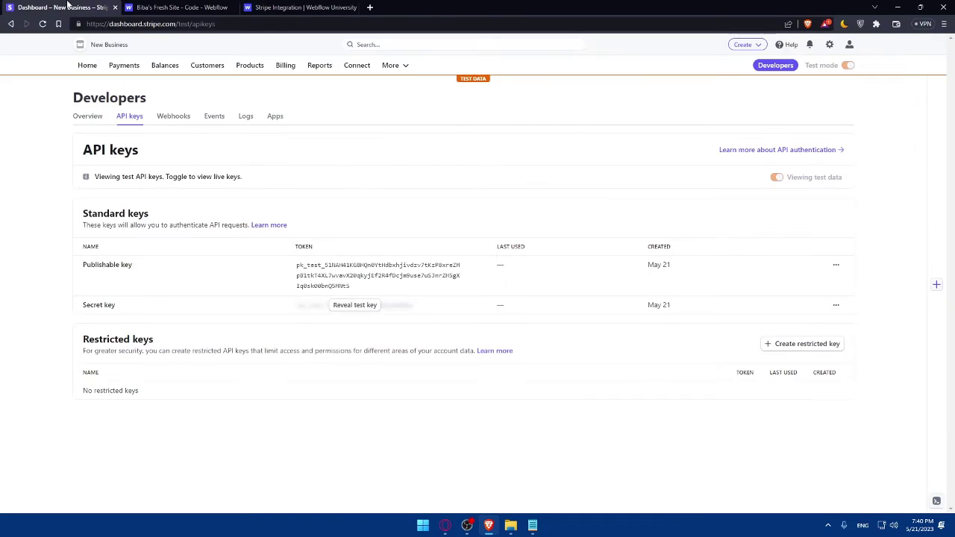
Step: Review the Webflow site's locked Custom code settings, then return to the Webflow University Stripe page
left_click(313, 7)
left_click(212, 7)
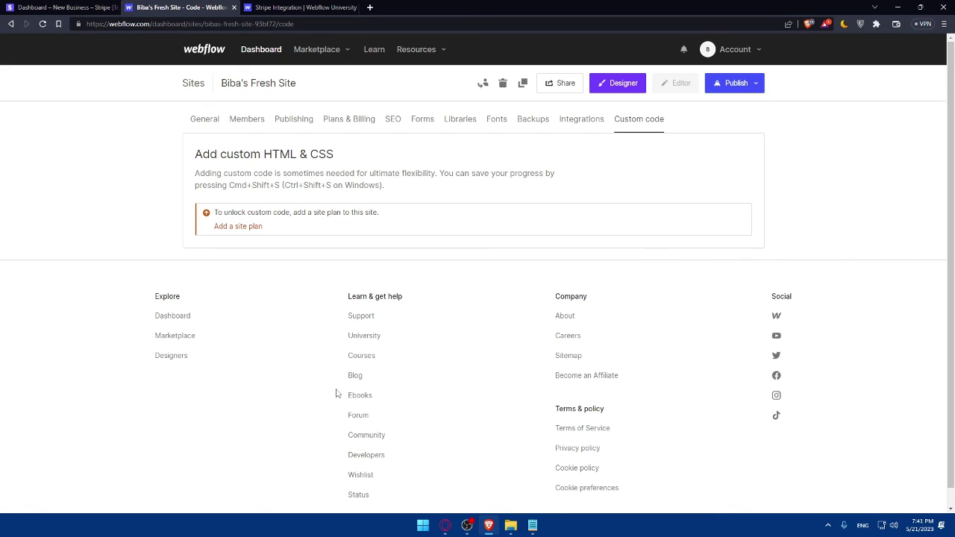
key("ctrl+Tab")
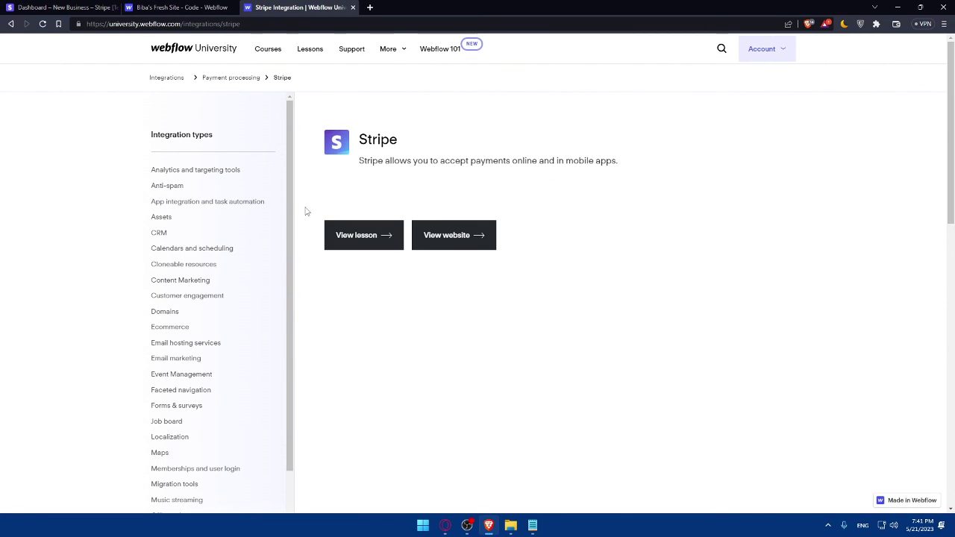